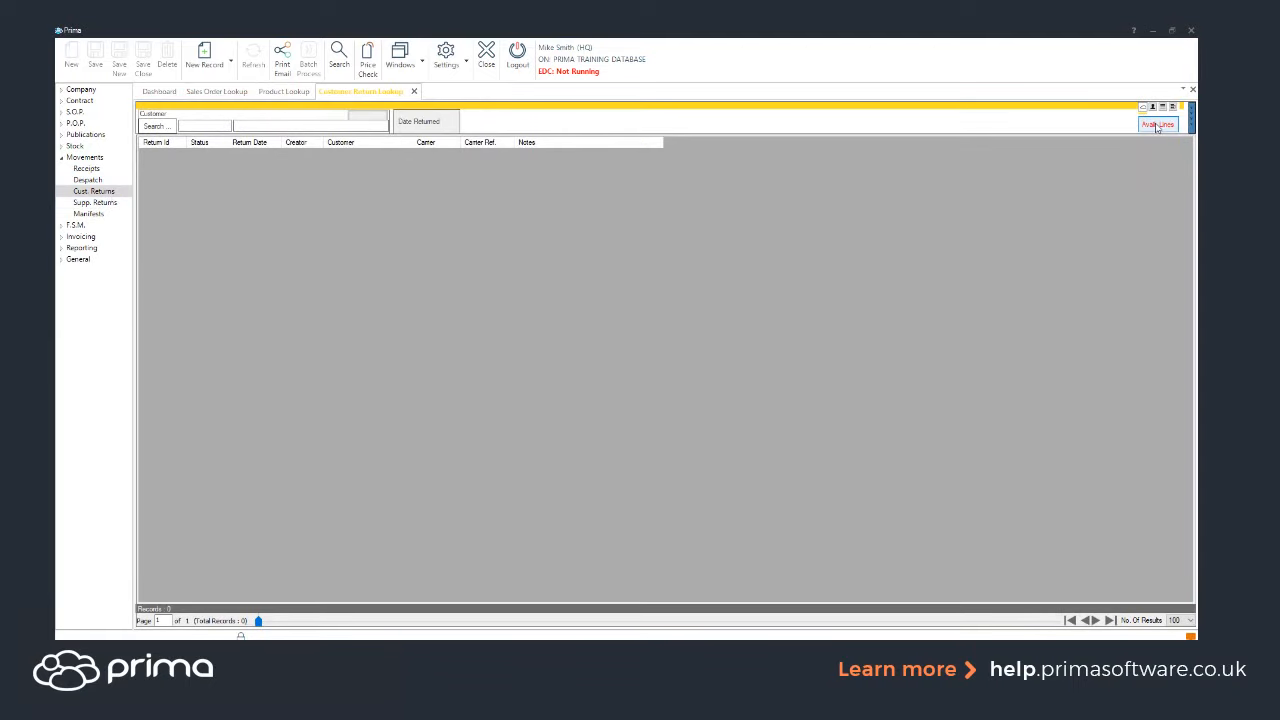
Open the available lines dialog and select customer JA Stationery Supplies Ltd by searching "a s".
click(1157, 125)
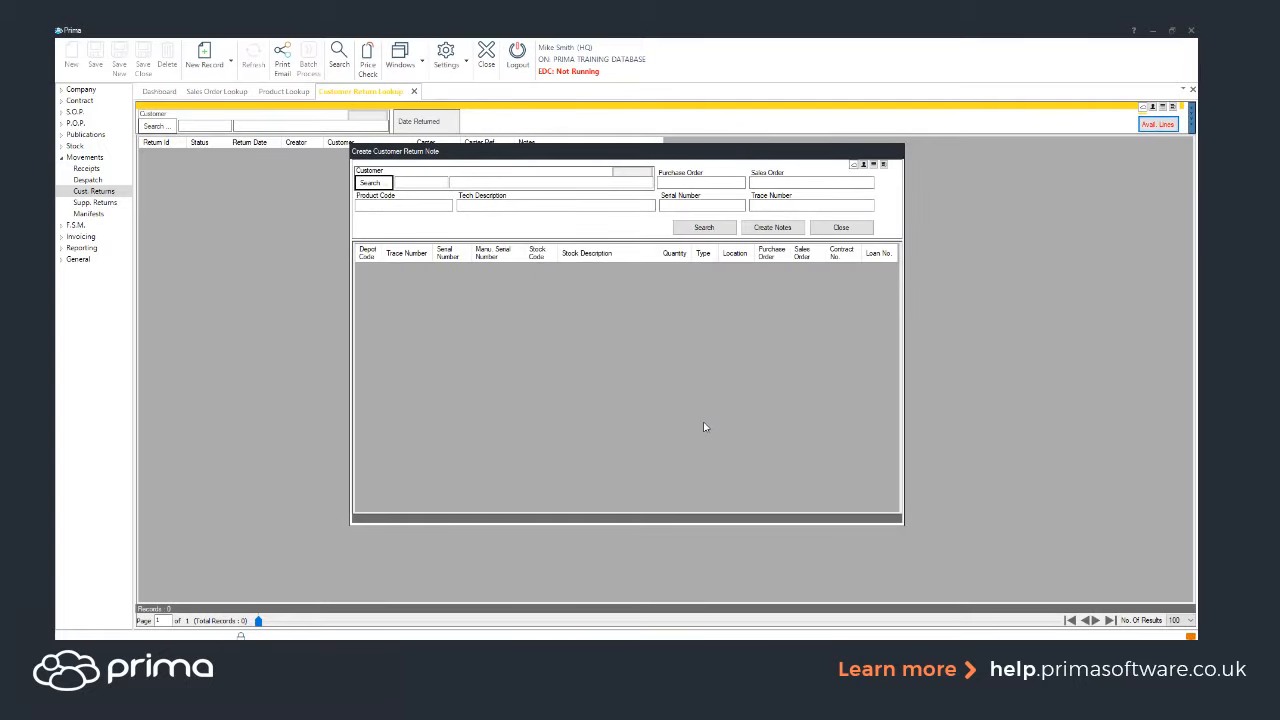
click(520, 187)
text(a st)
key(Return)
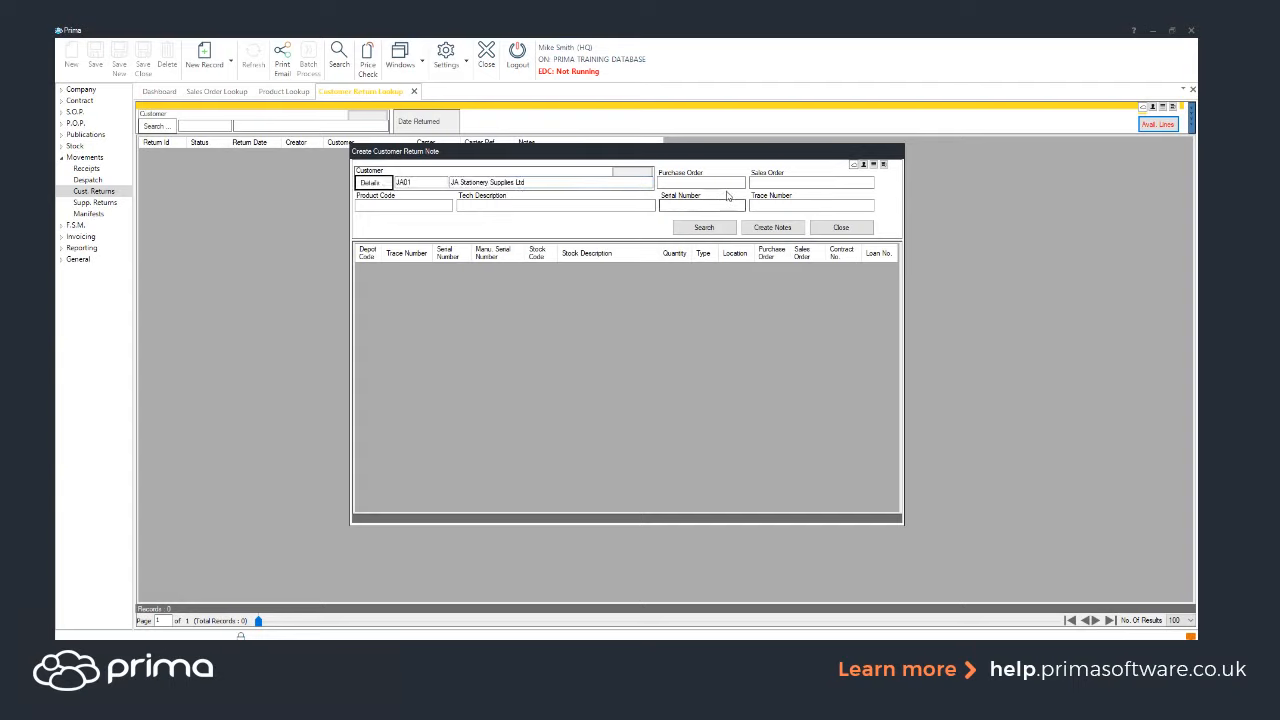
Find the lines for sales order 1002, select all three and create the customer return note.
click(796, 184)
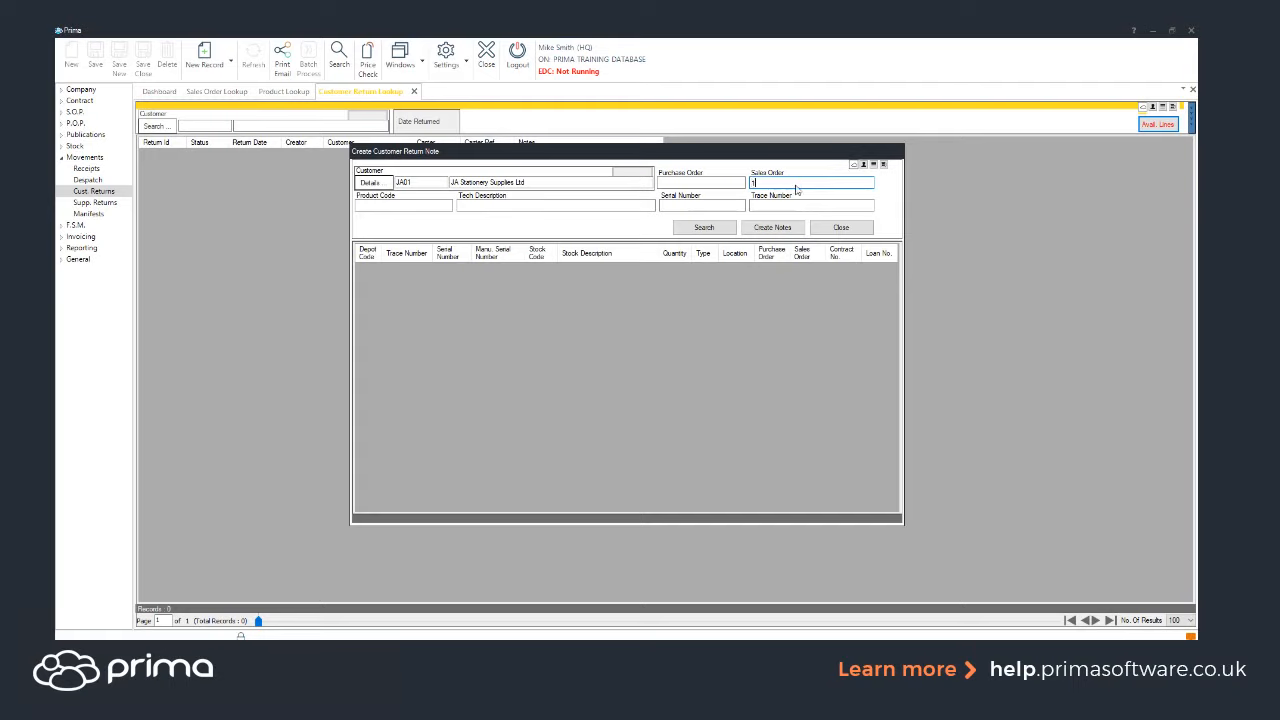
text(1002)
click(722, 229)
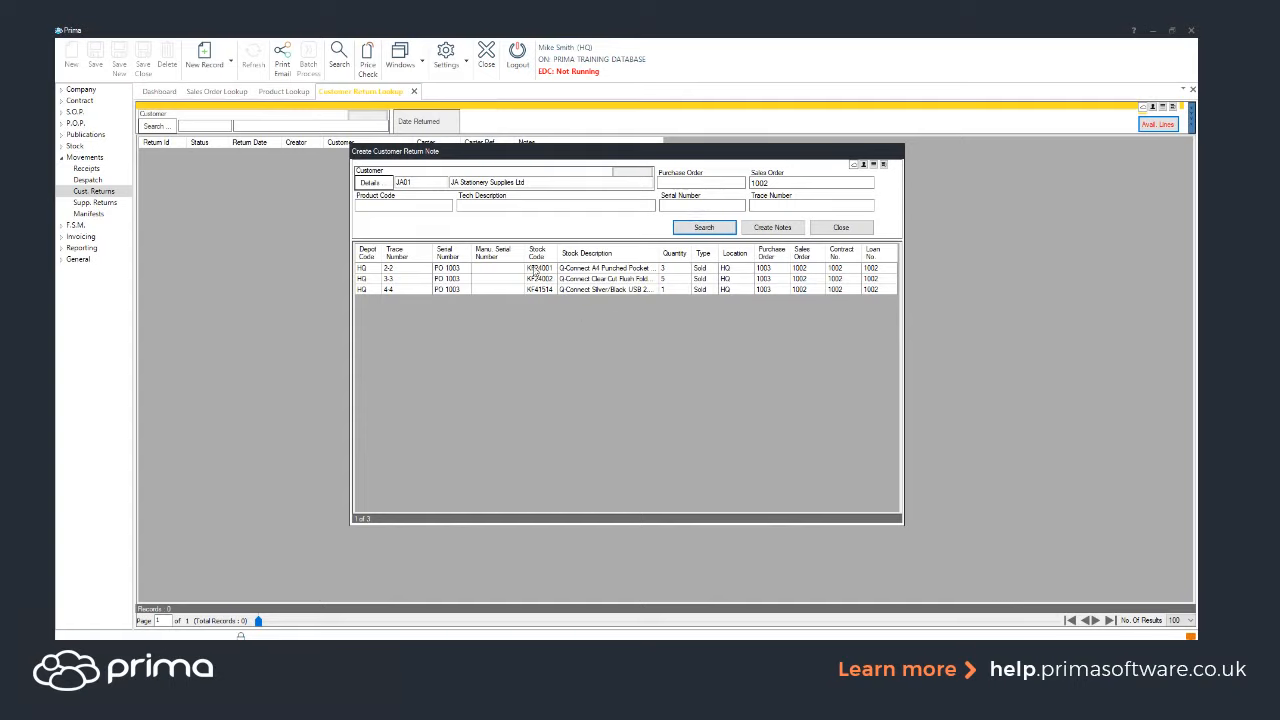
drag(536, 270, 606, 302)
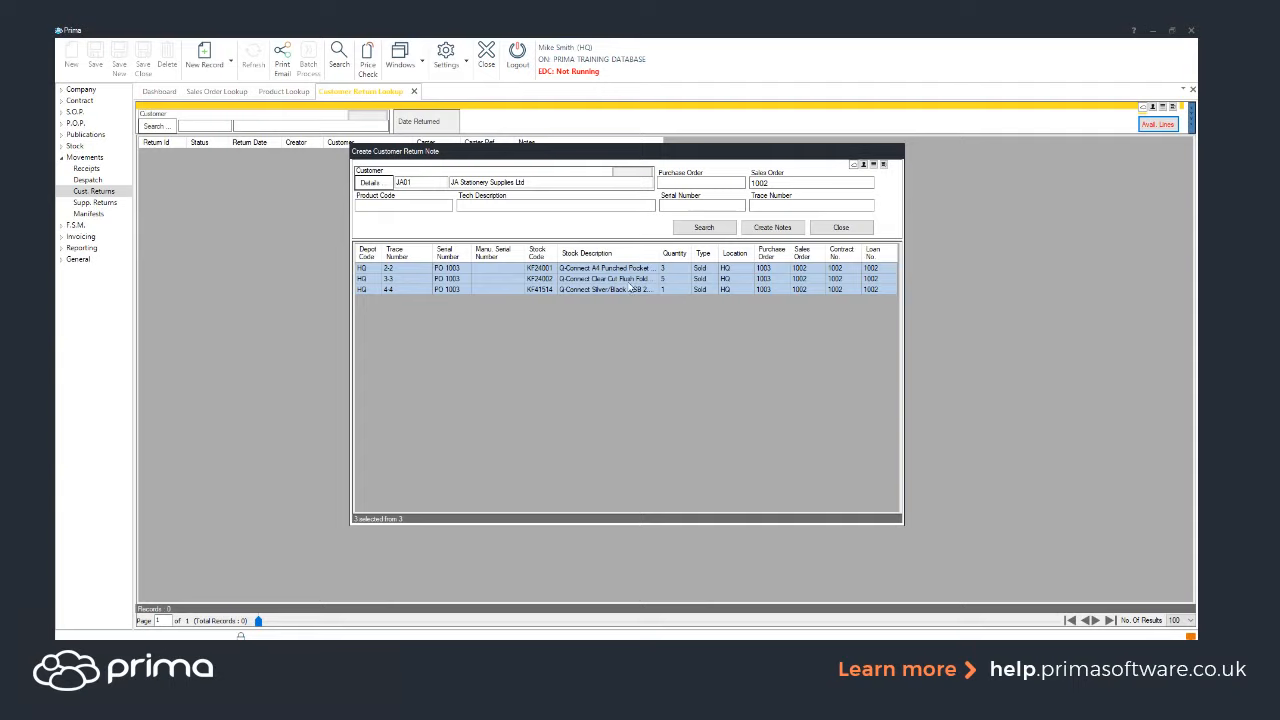
click(770, 230)
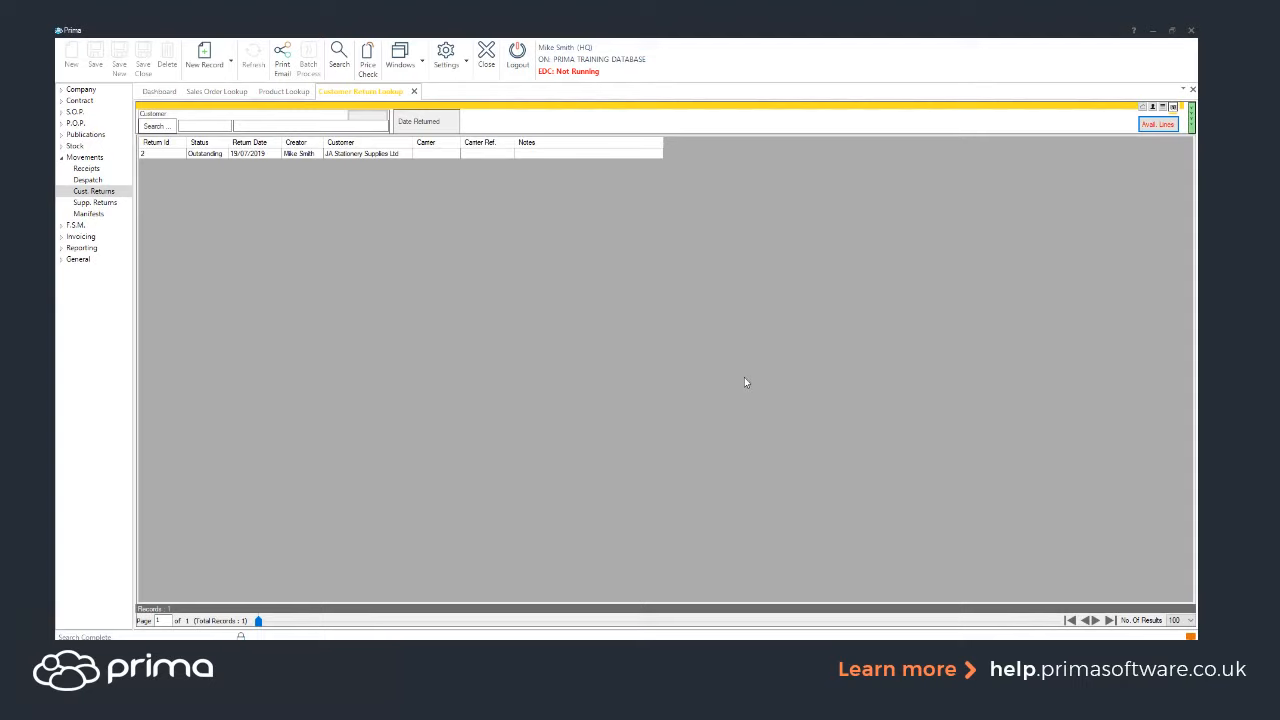
Open customer return 2 and tick Return to Supplier and Credit Customer.
click(298, 156)
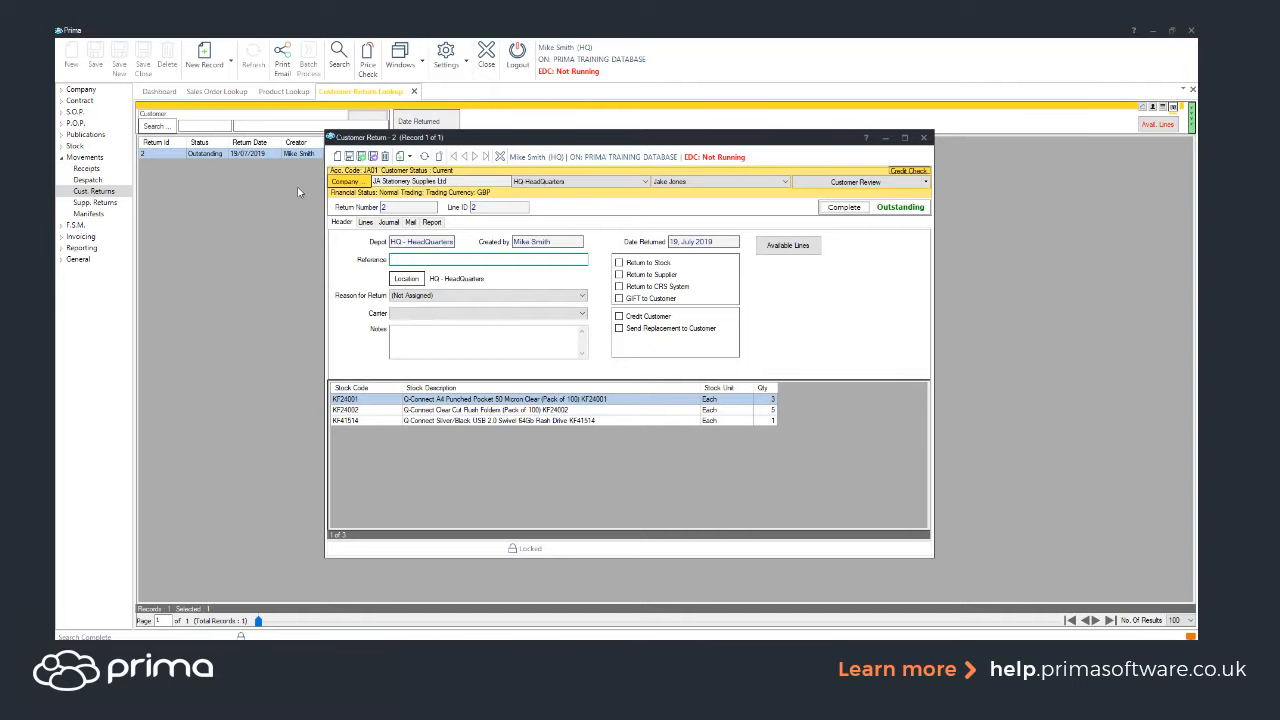
click(431, 222)
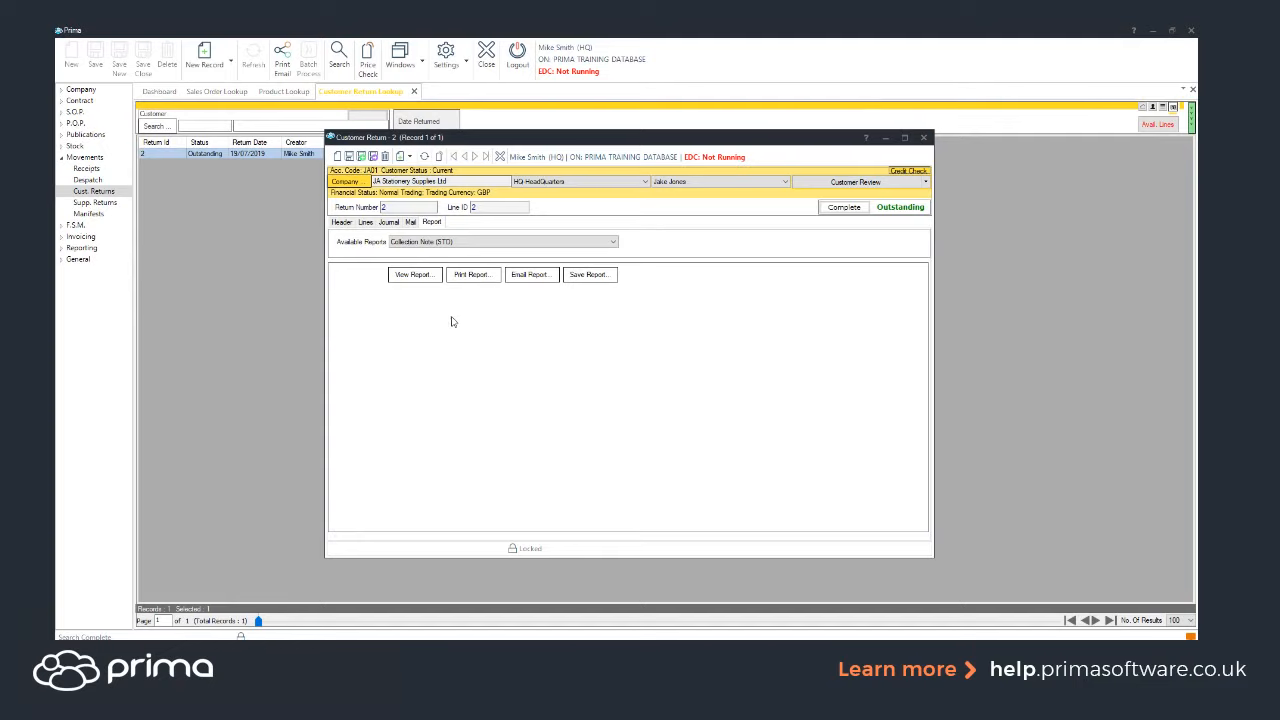
click(342, 222)
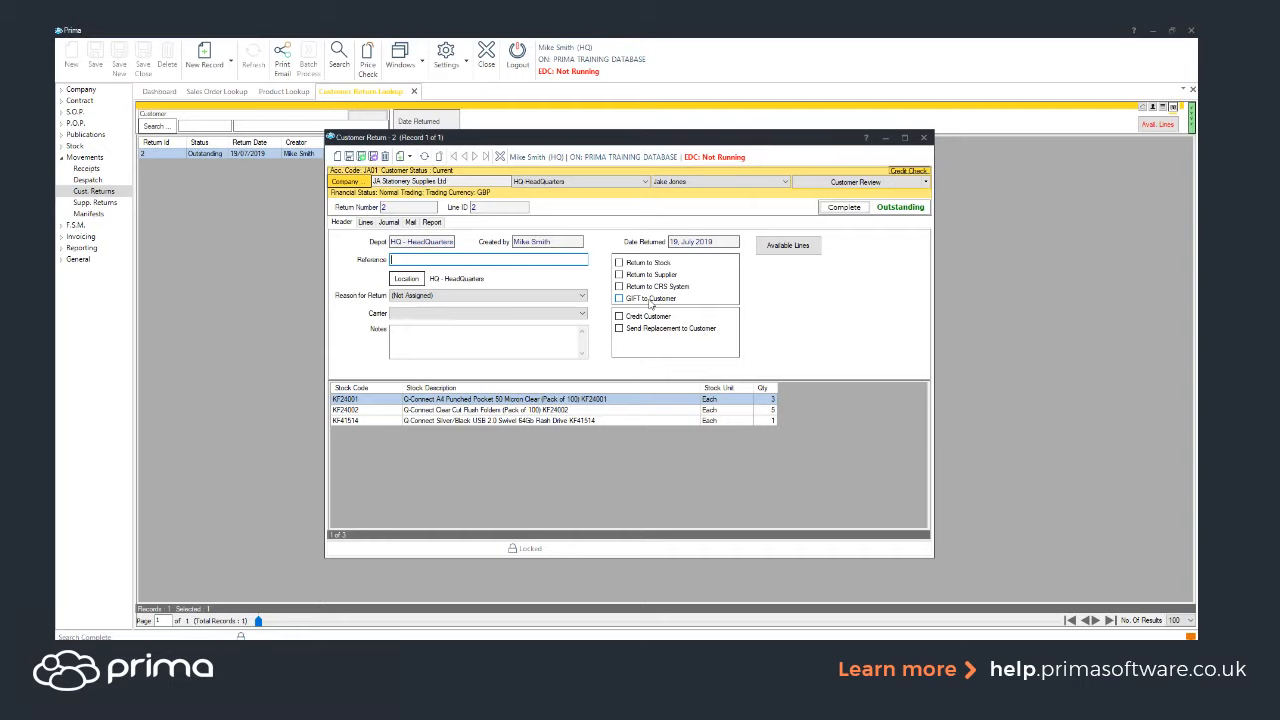
click(660, 274)
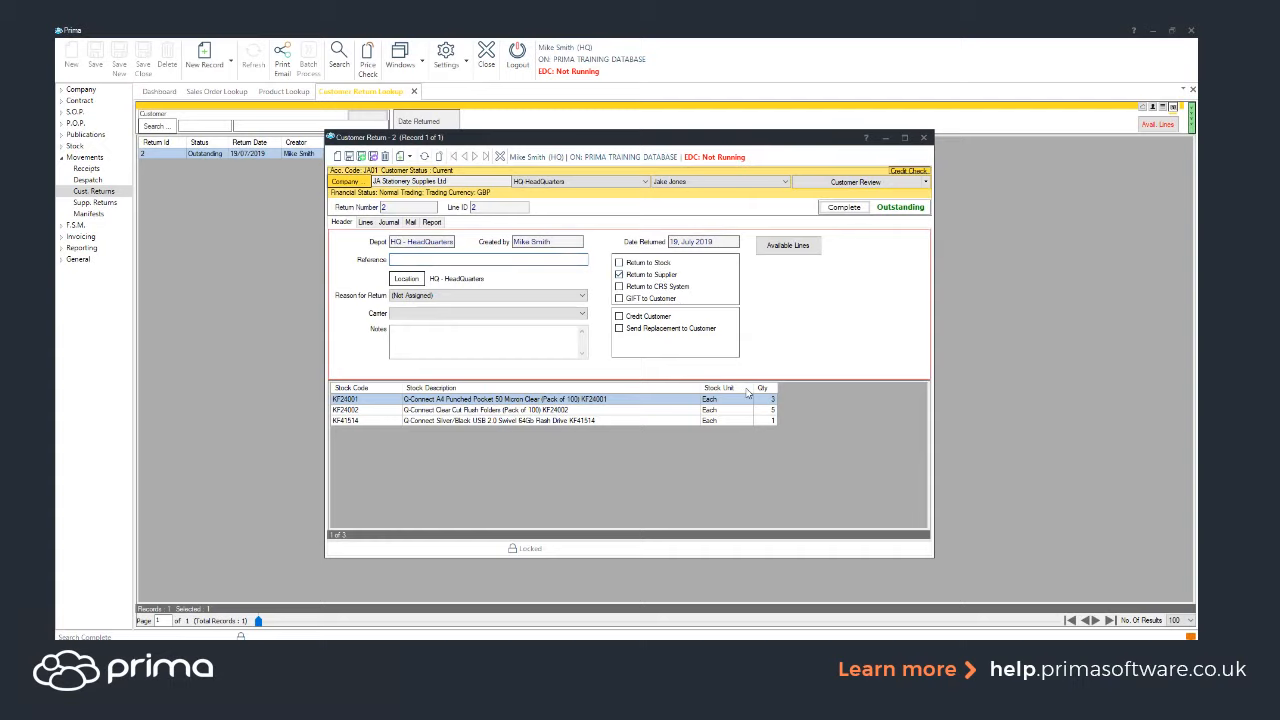
click(648, 317)
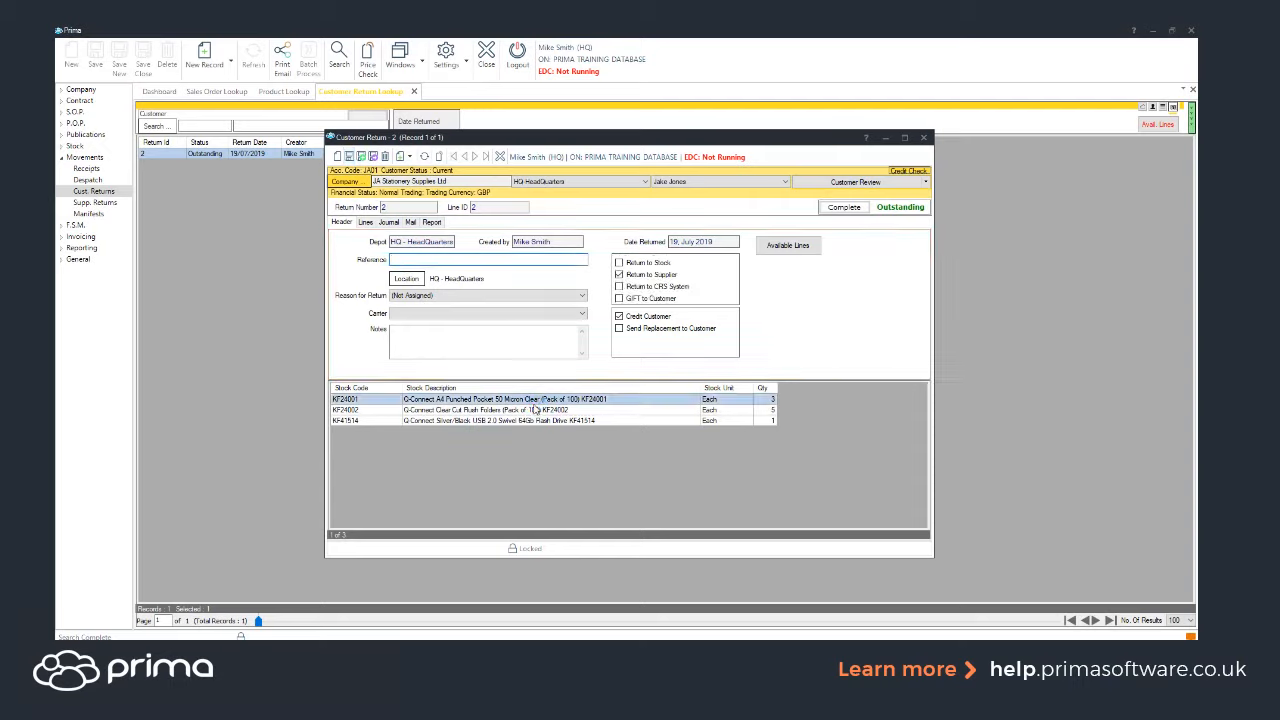
Review the first return line's details on the lines and header tabs.
double_click(457, 410)
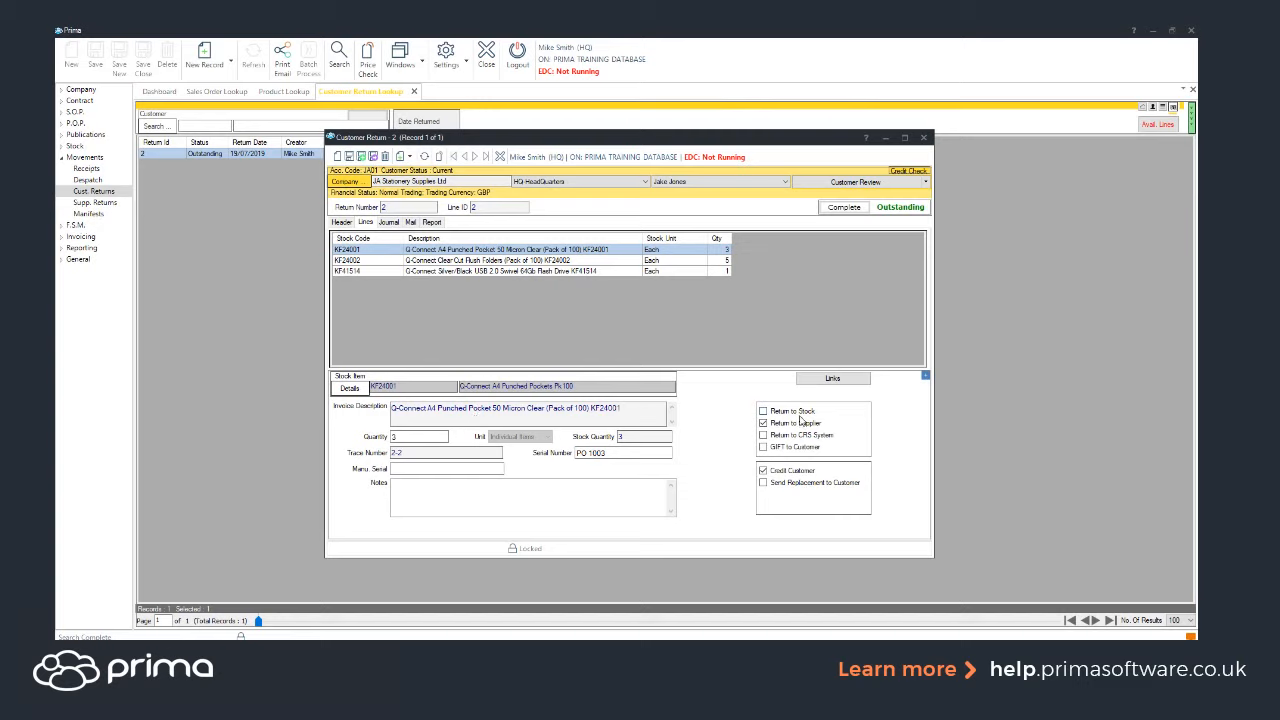
click(343, 222)
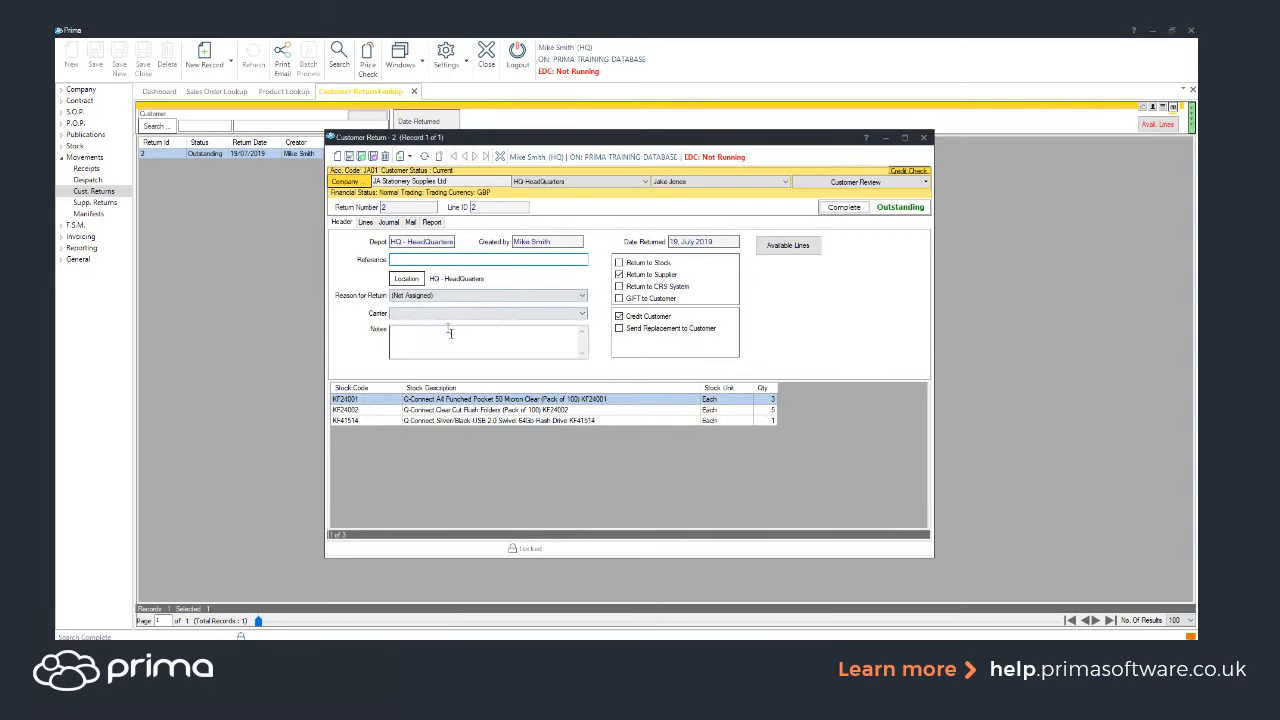
click(366, 222)
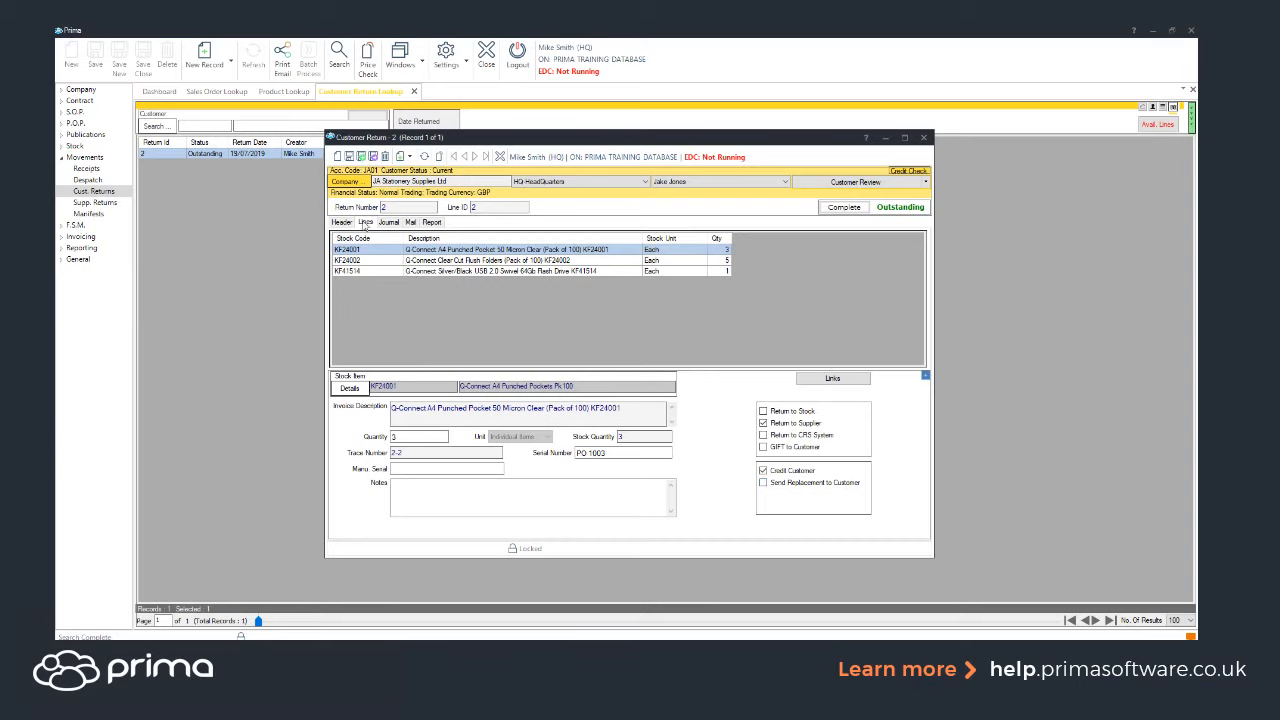
click(352, 219)
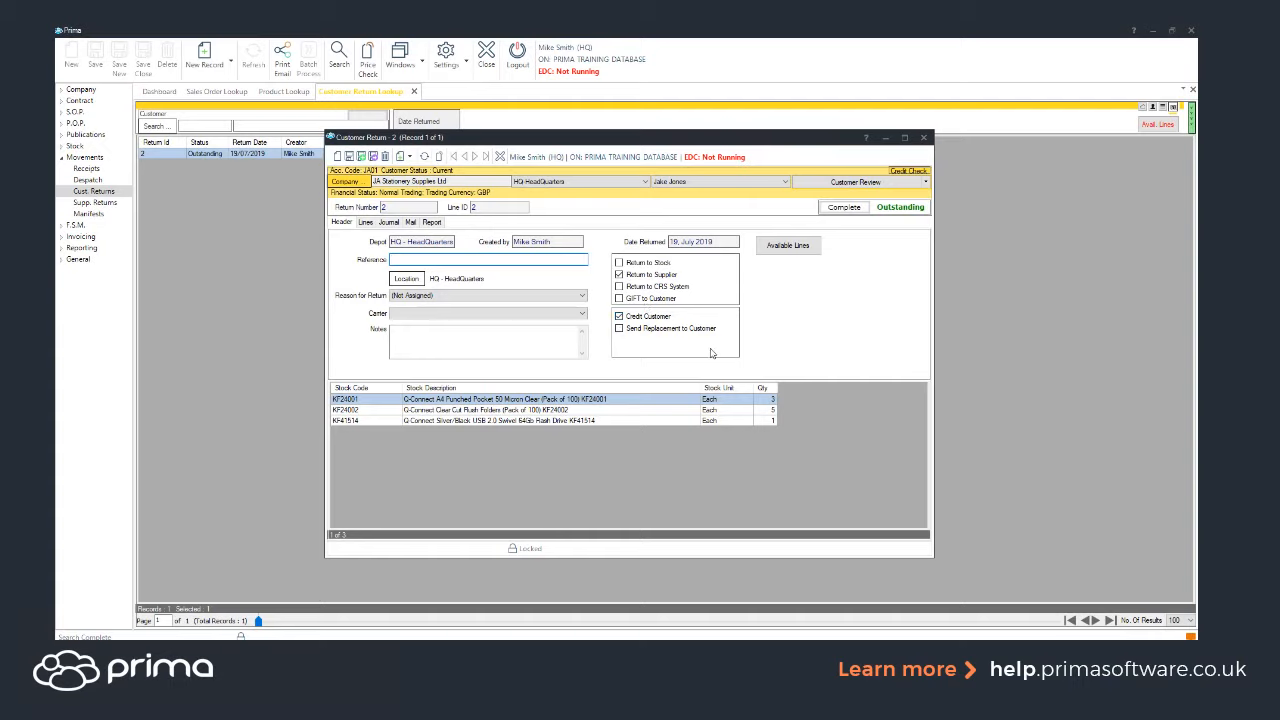
Complete the customer return and view its linked documents.
click(856, 208)
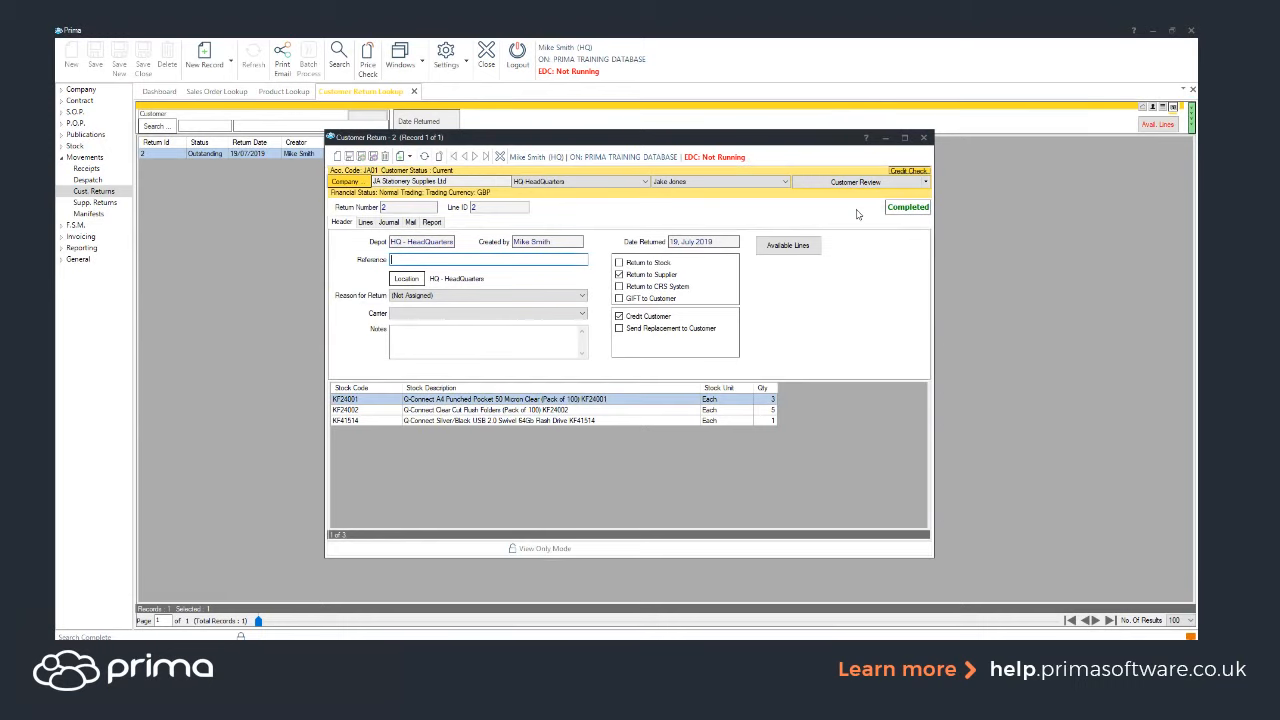
click(366, 222)
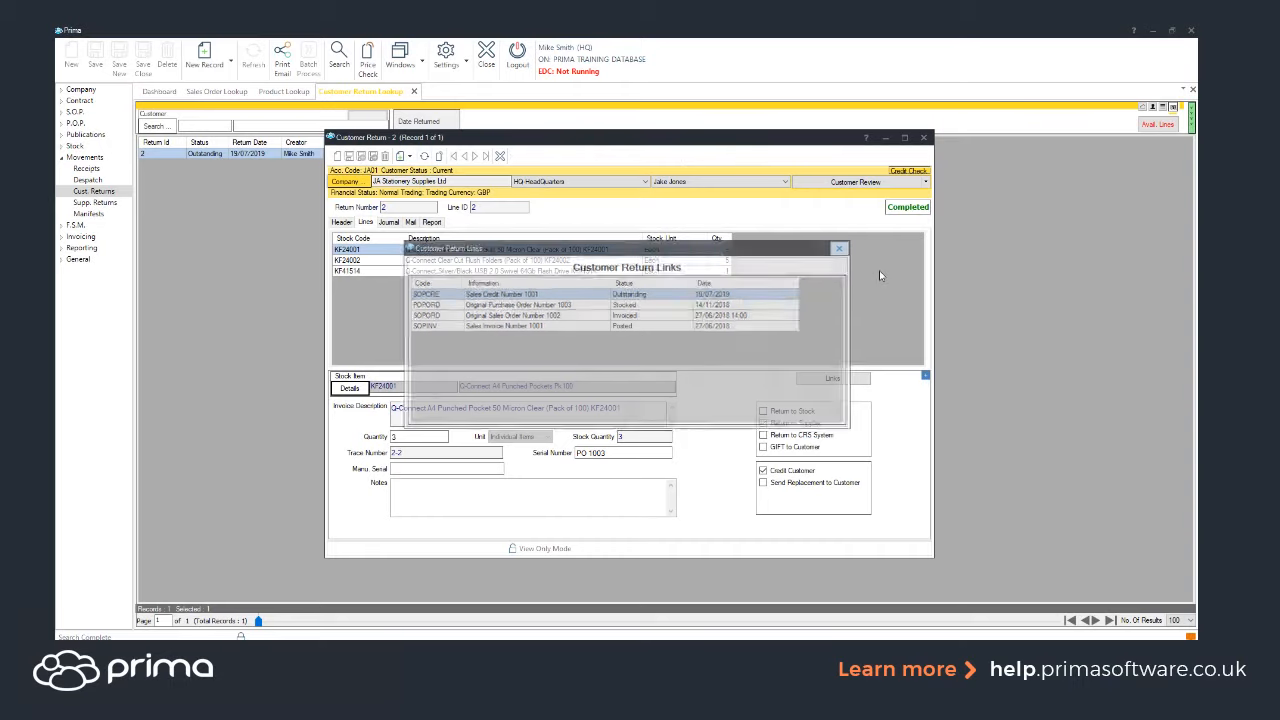
key(Escape)
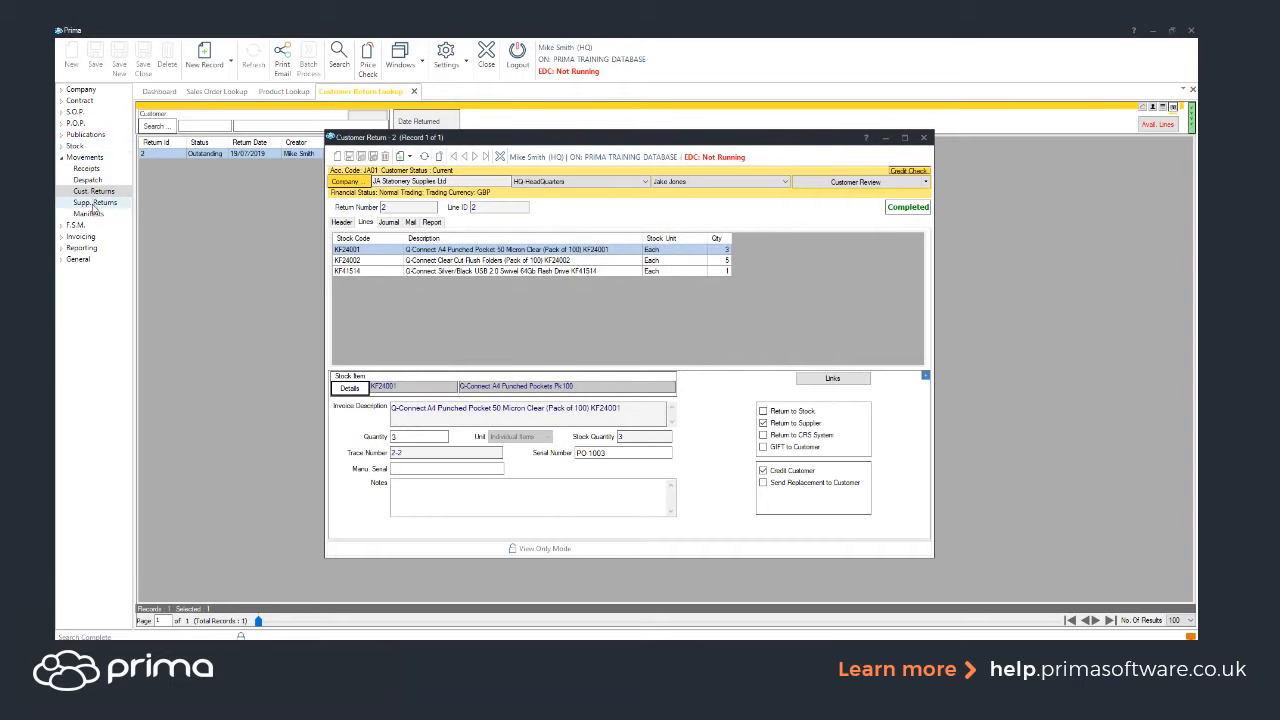
Search supplier returns, open the outstanding supplier return 2 and complete it.
click(94, 204)
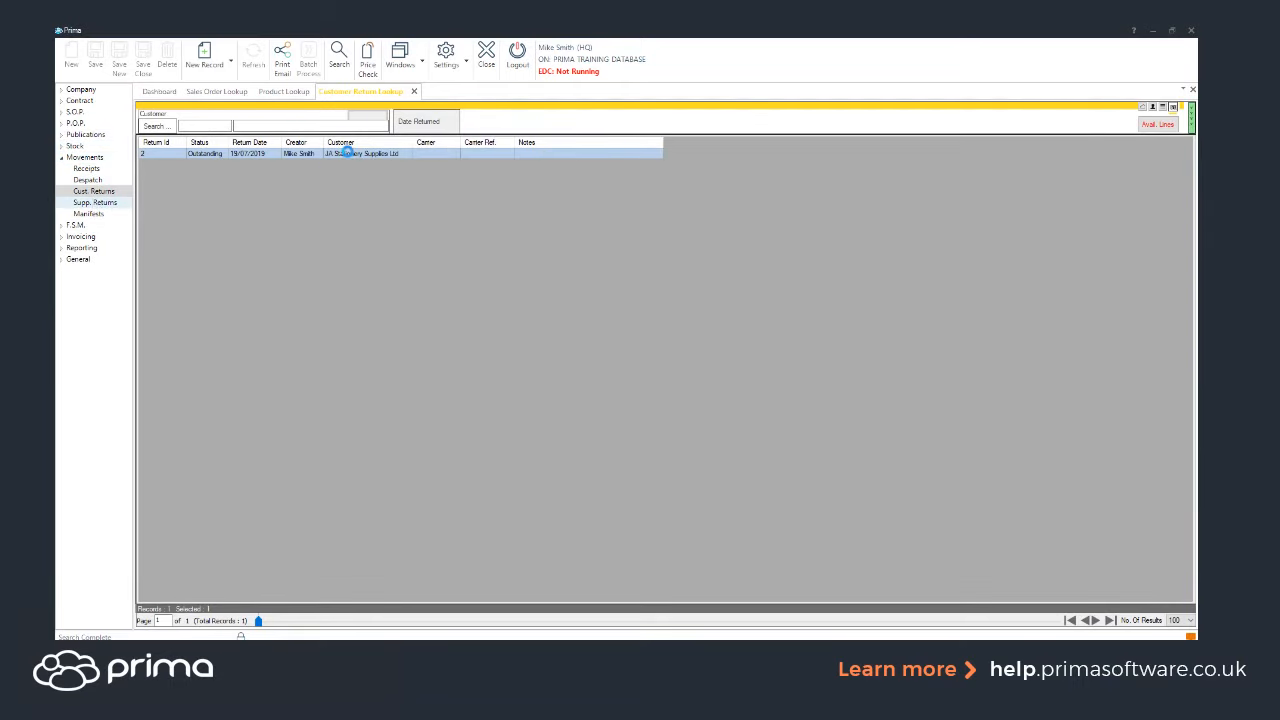
click(340, 60)
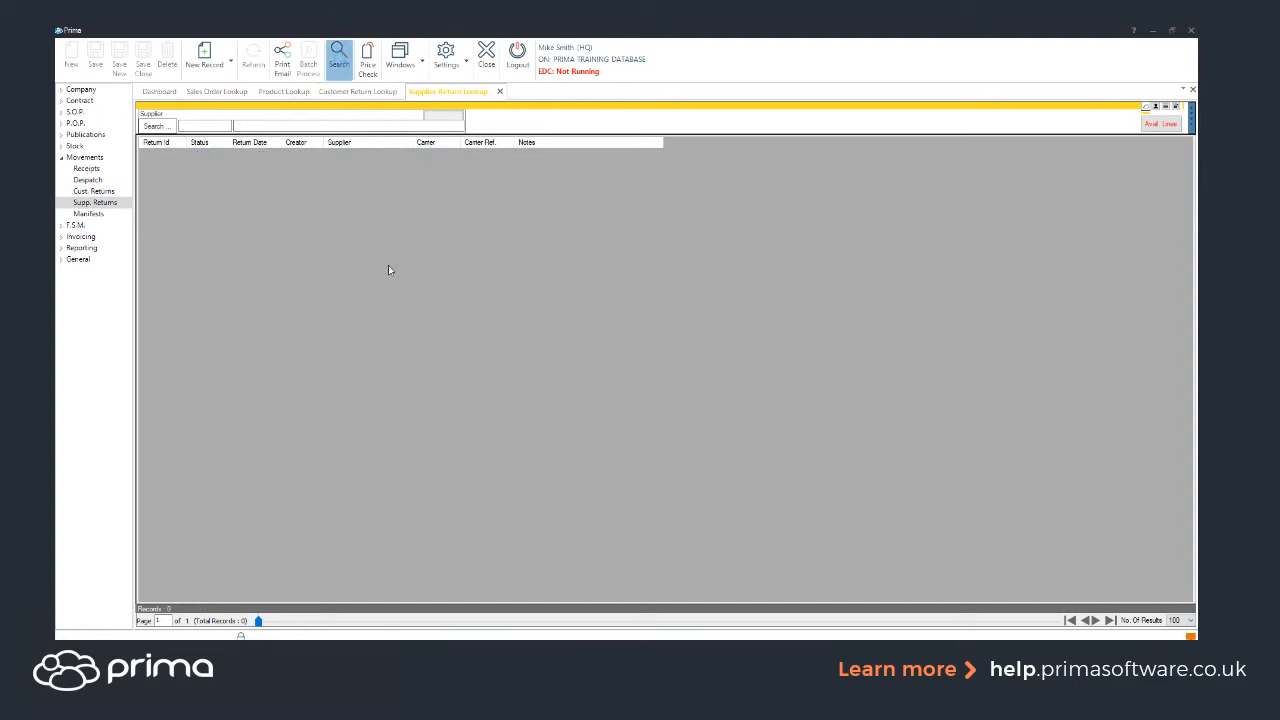
click(330, 166)
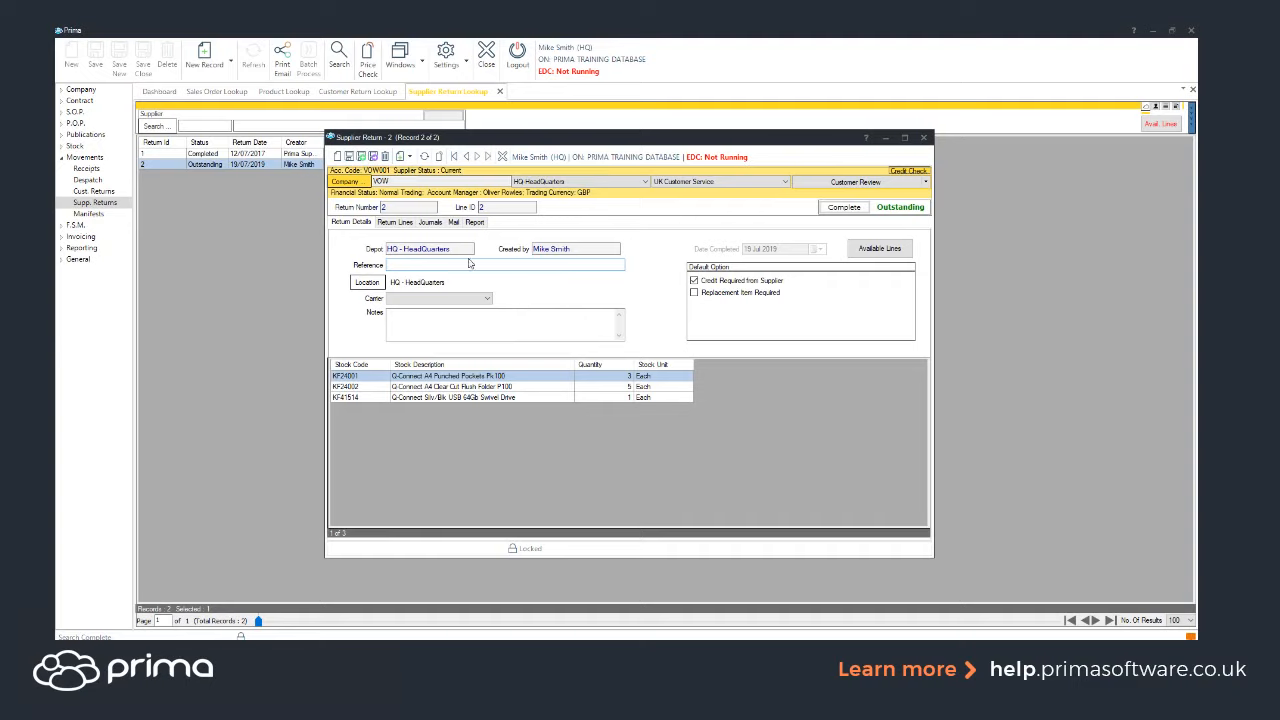
click(519, 313)
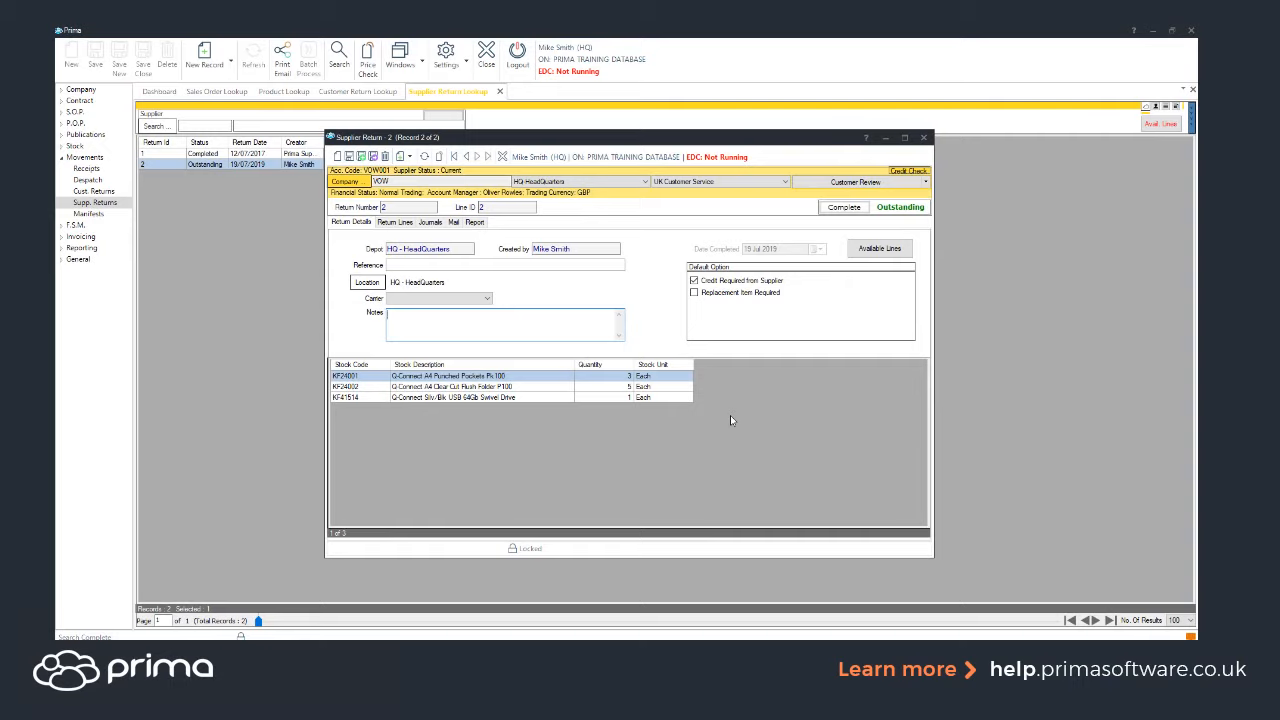
click(845, 206)
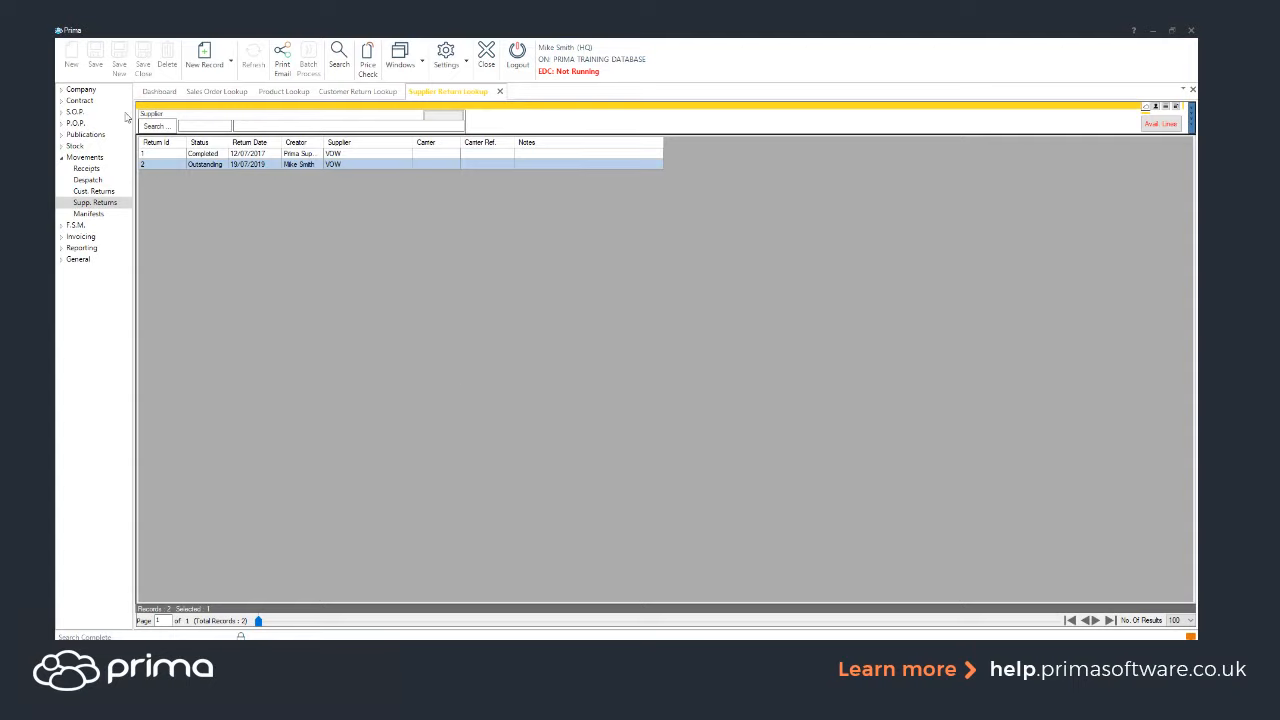
Open product KF24001's balances and inspect its batch records and items.
click(80, 146)
click(87, 158)
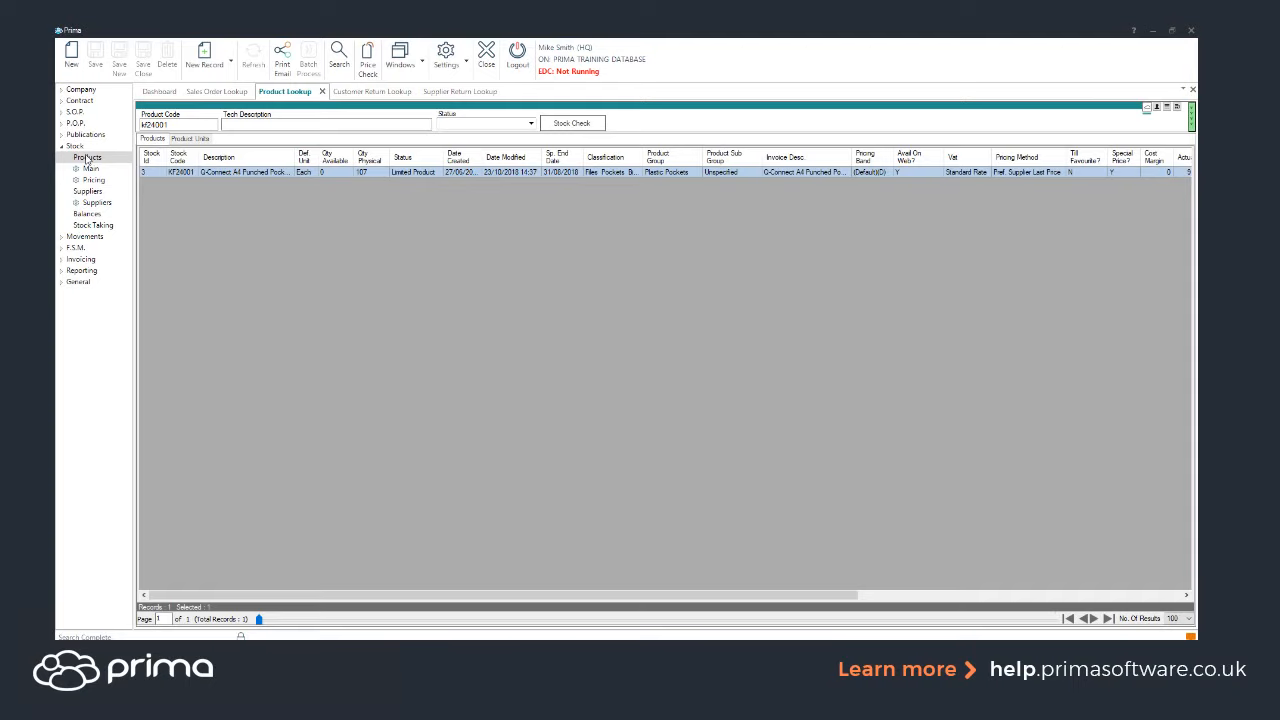
double_click(218, 173)
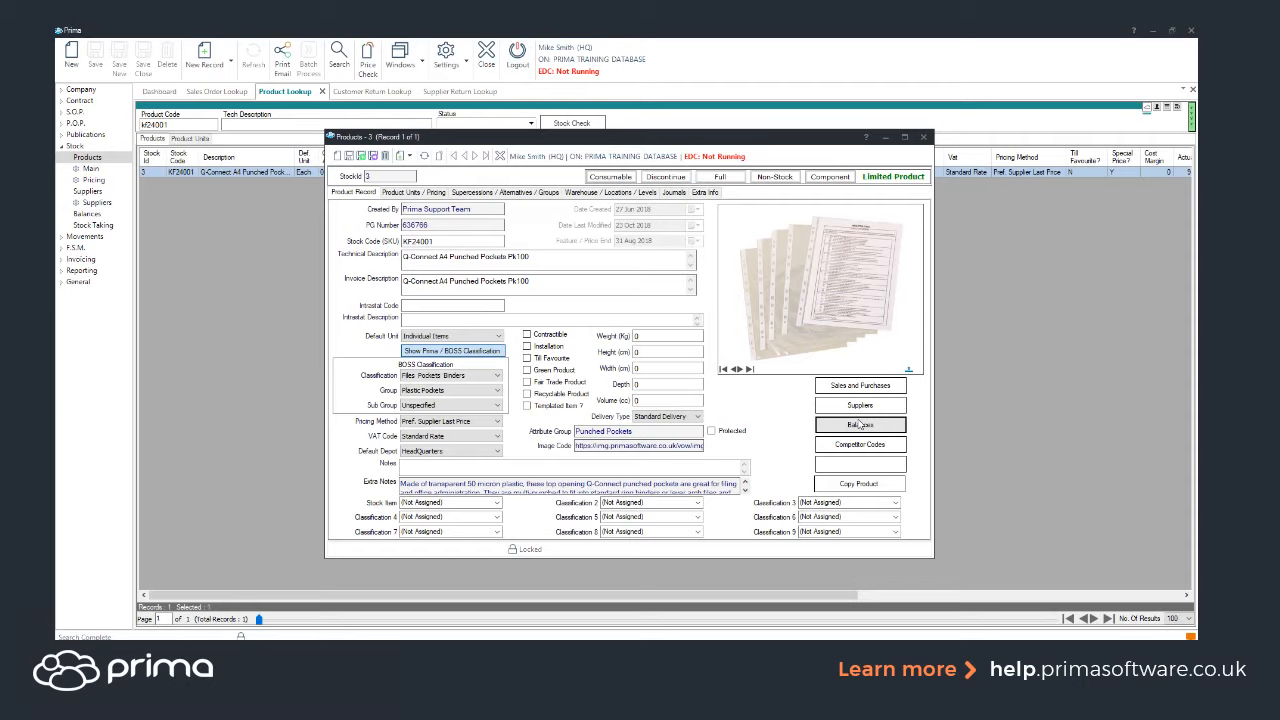
click(860, 425)
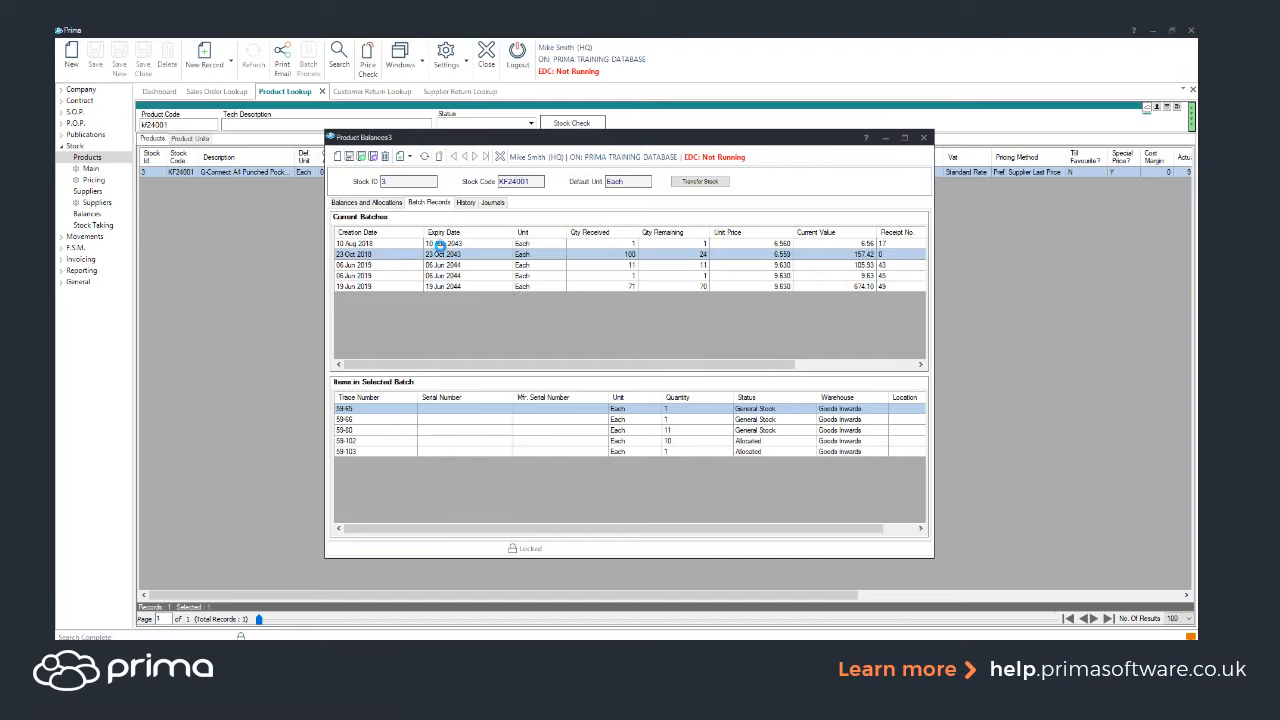
click(441, 243)
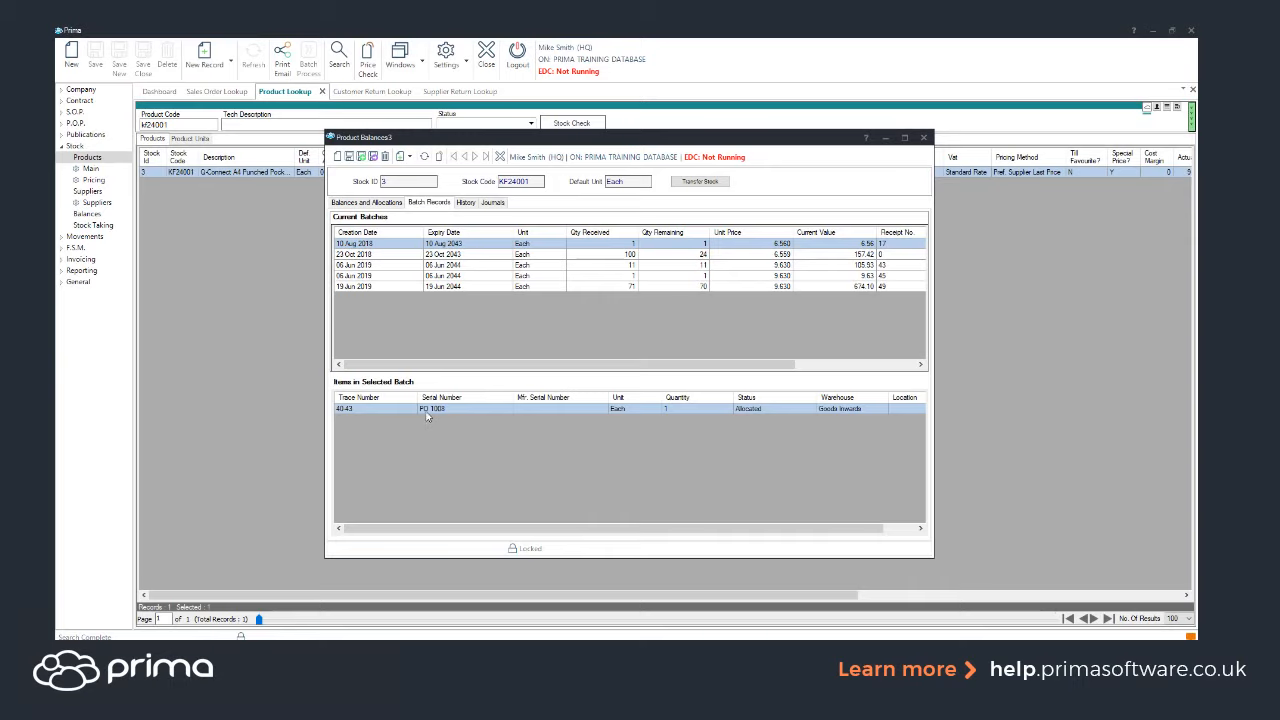
click(698, 255)
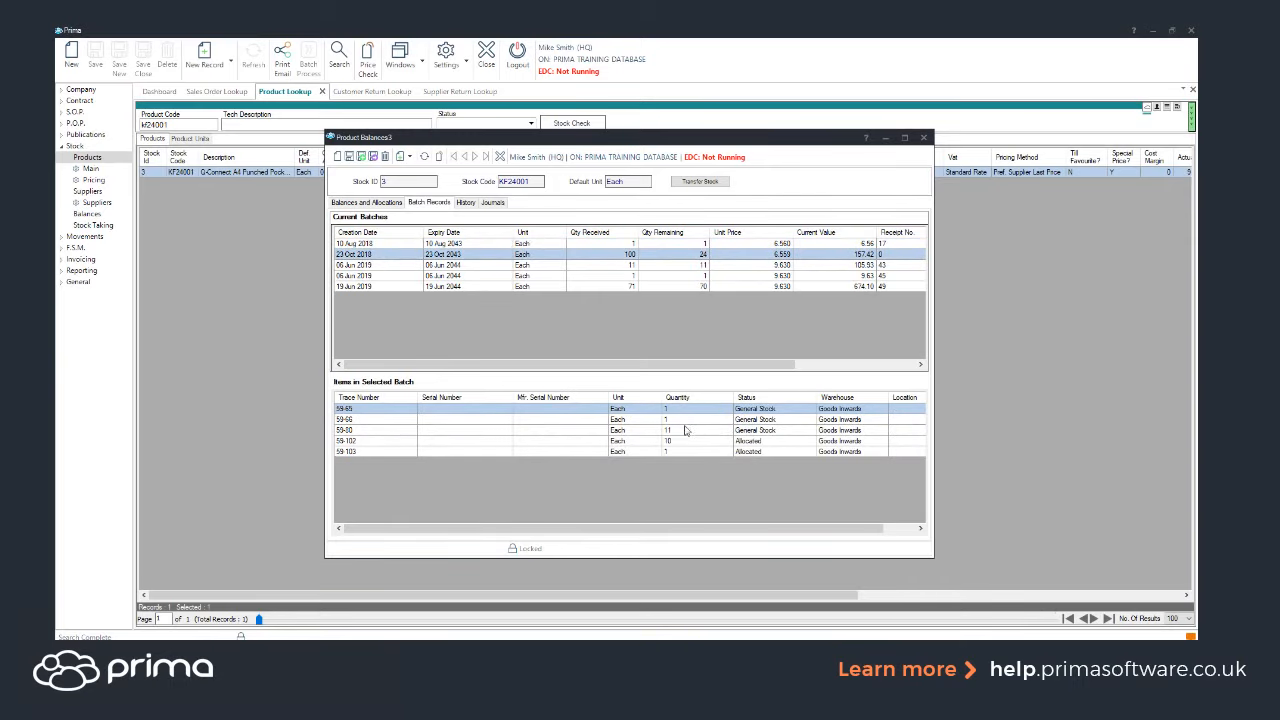
Move trace 59-80's batch of 11 into the Damaged Stock warehouse and save it.
double_click(685, 432)
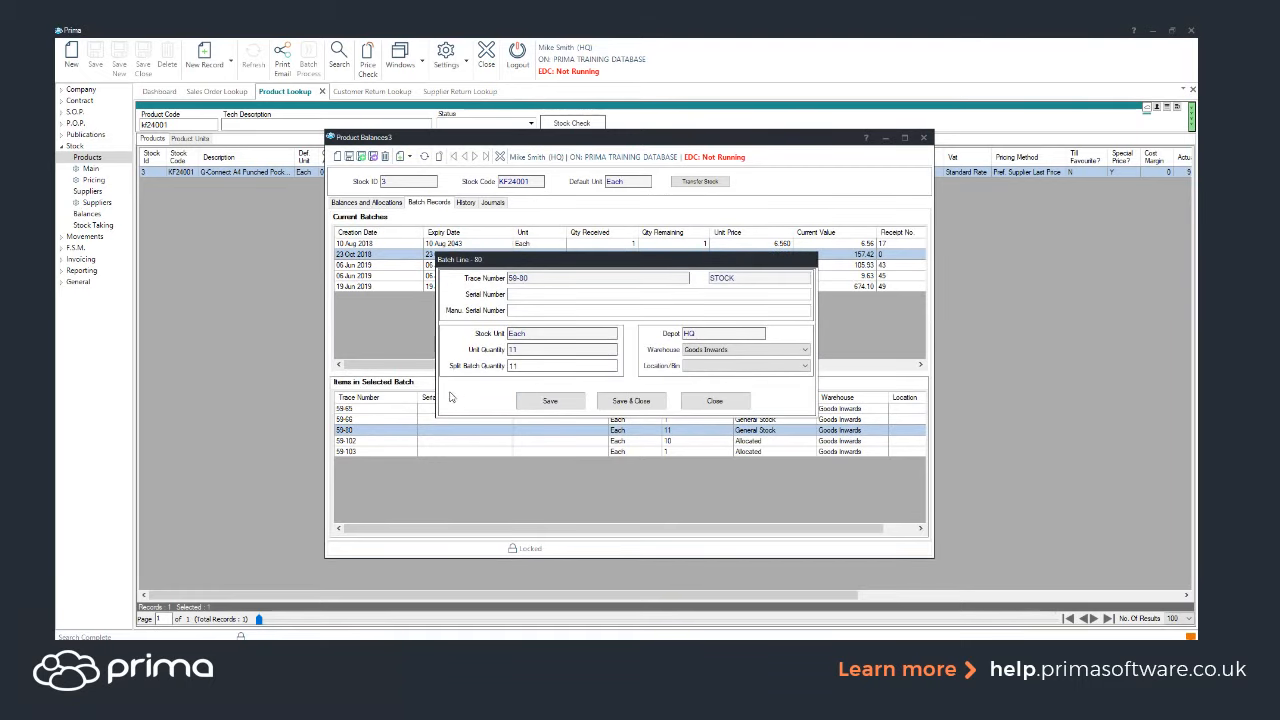
click(538, 367)
drag(538, 367, 446, 383)
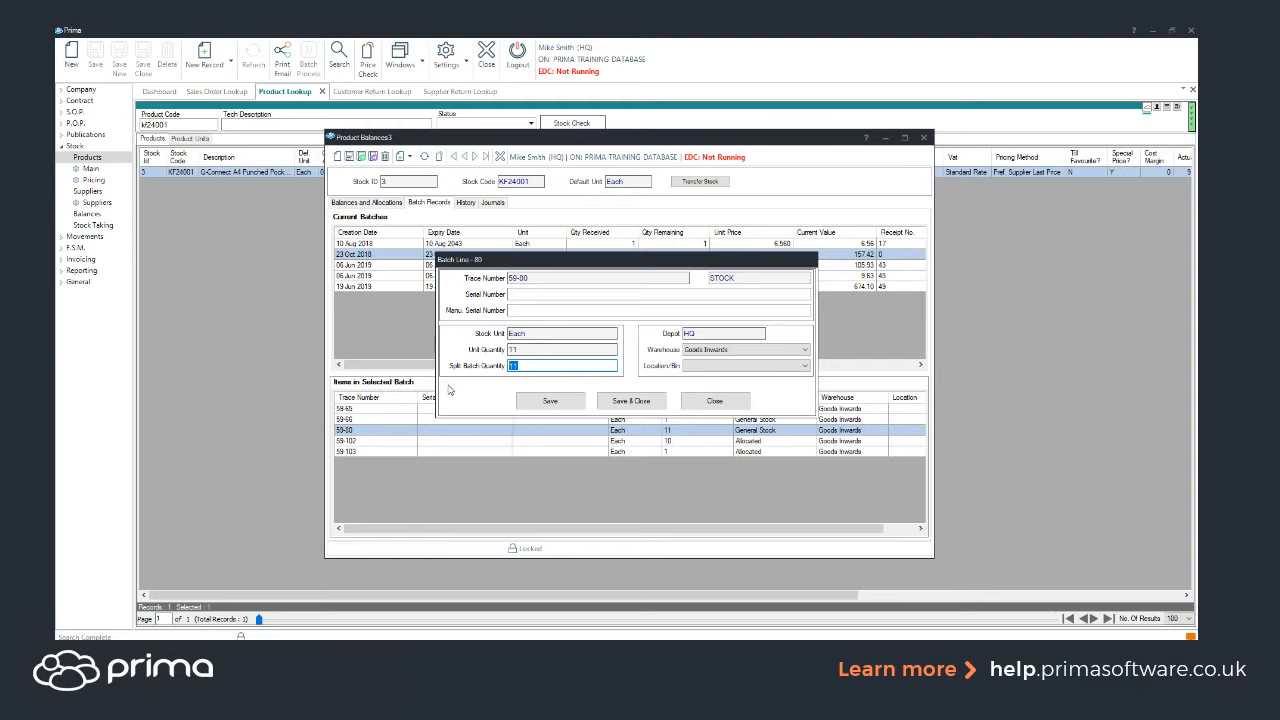
click(690, 352)
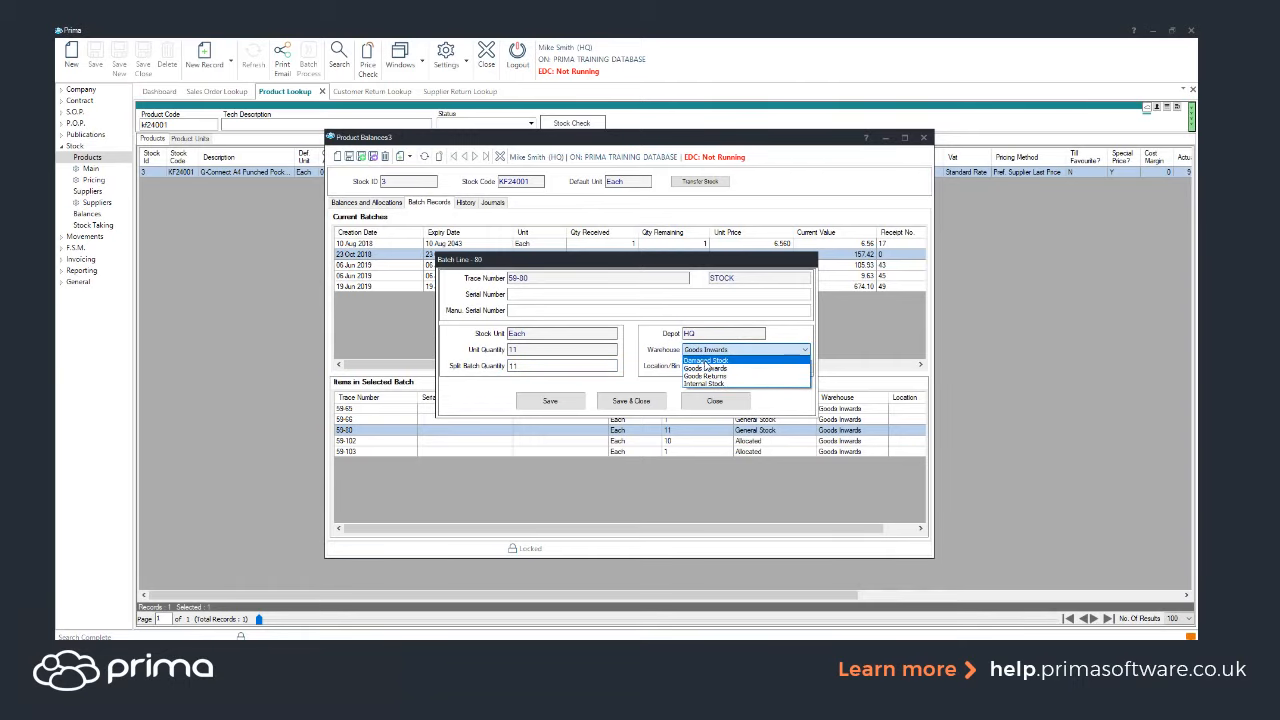
click(706, 366)
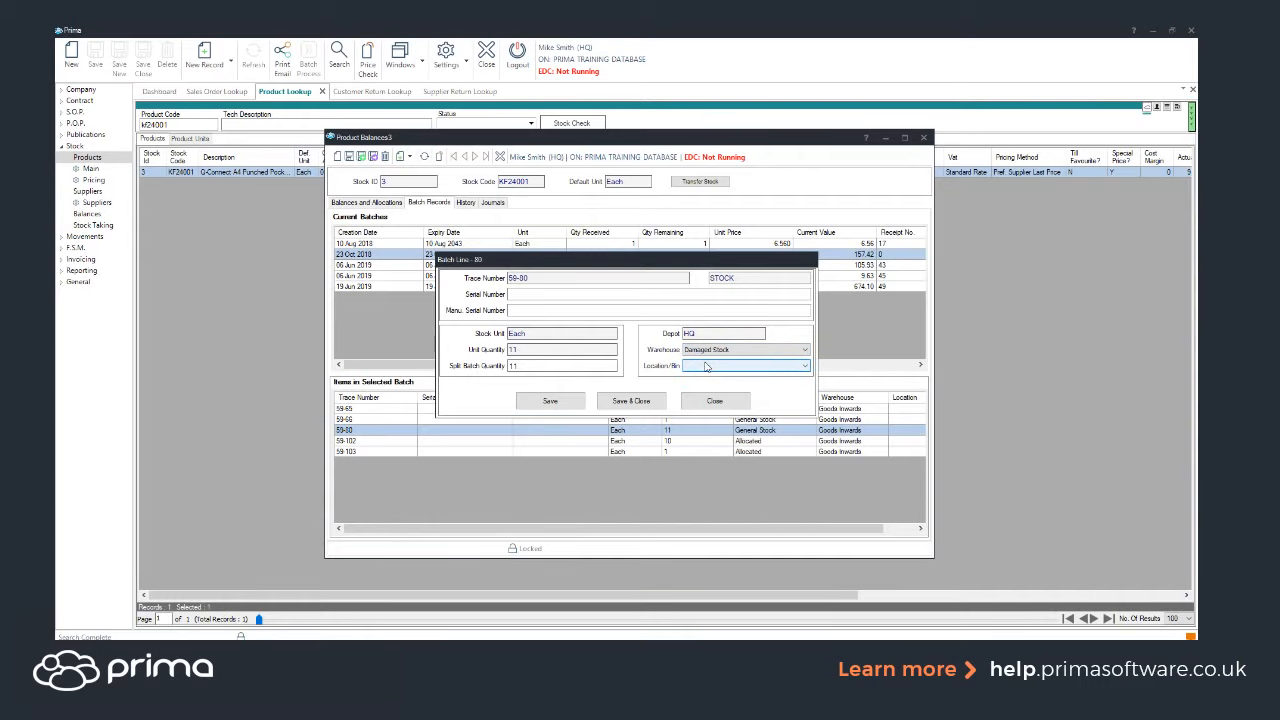
click(647, 402)
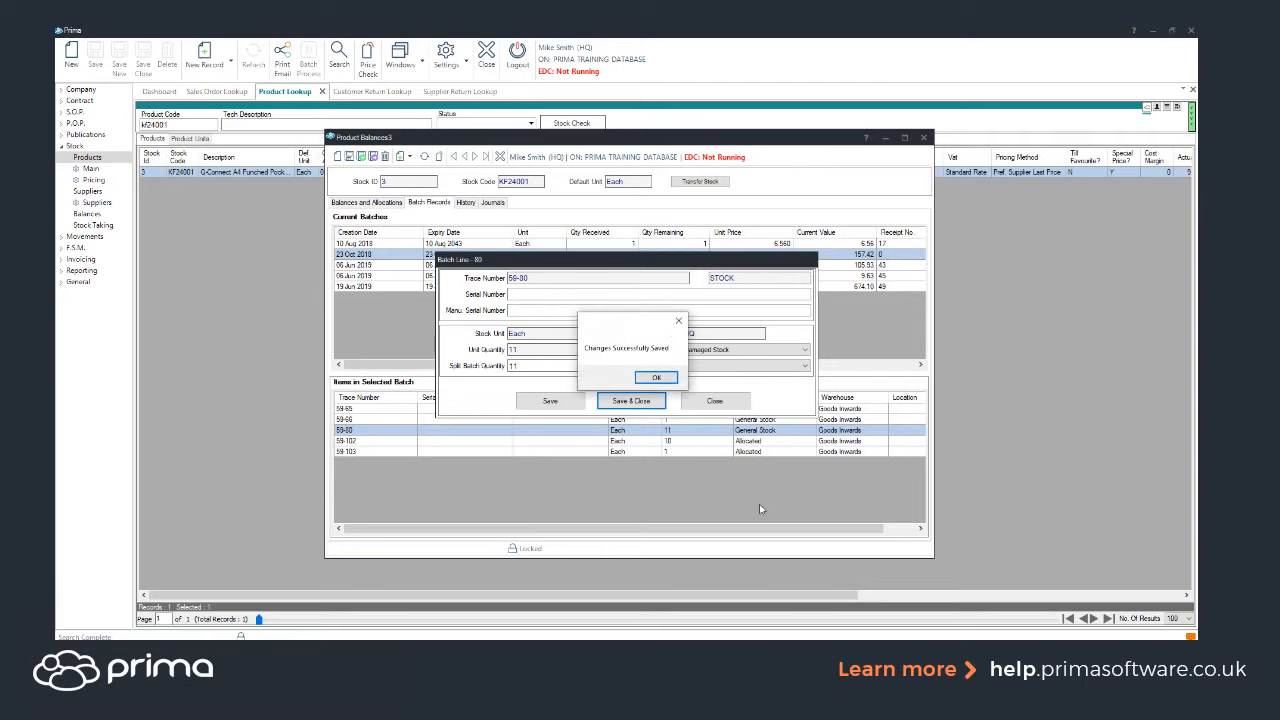
click(657, 381)
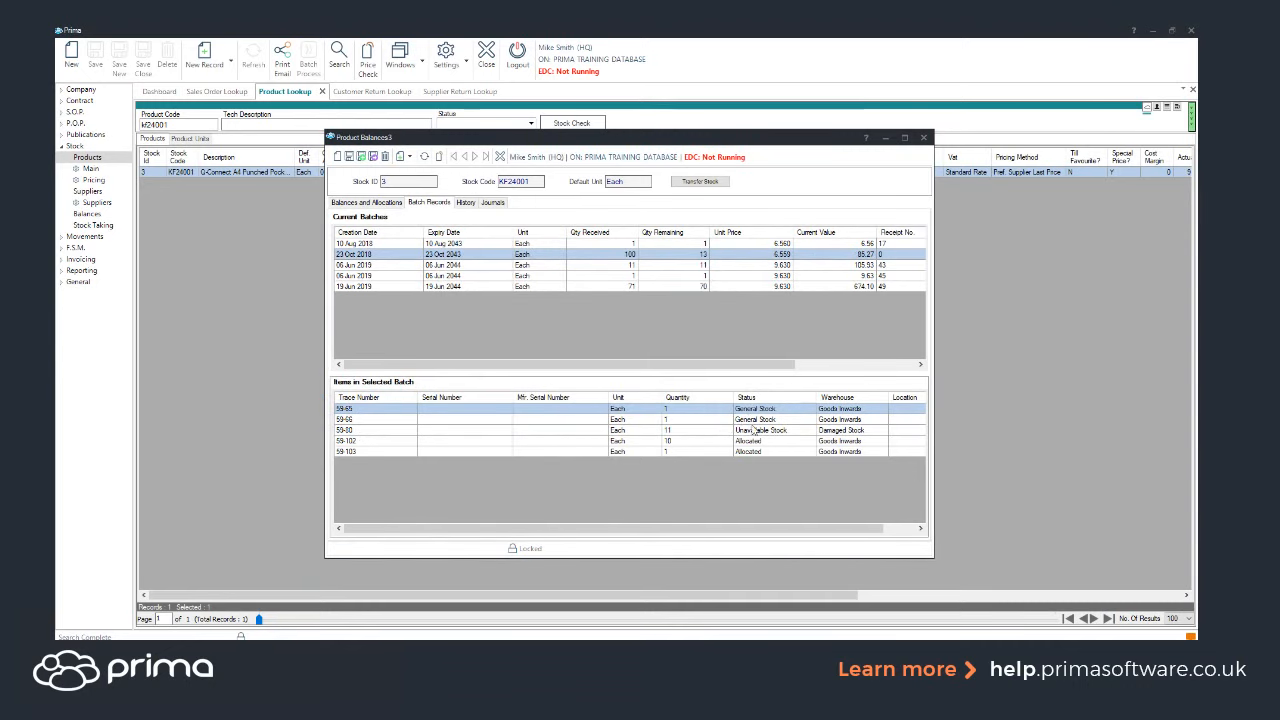
click(753, 432)
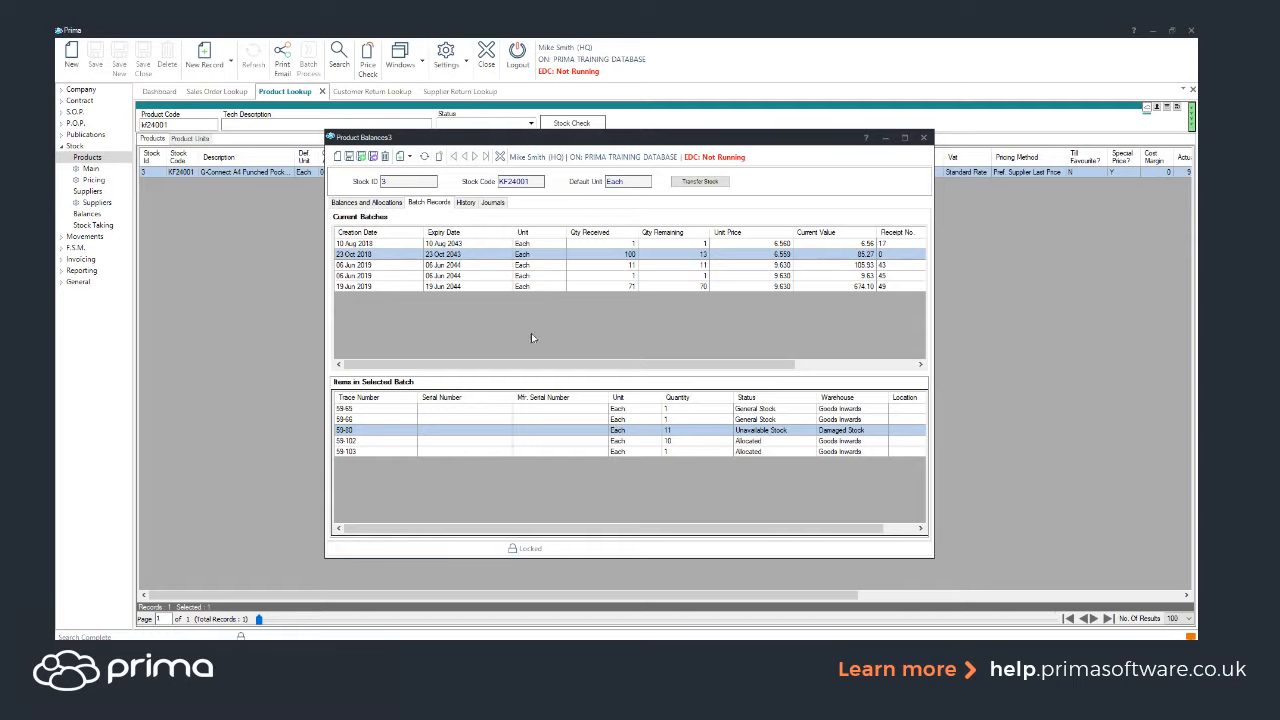
Open the available supplier return lines and search them for product code KF24001 with supplier wildcard %.
click(88, 237)
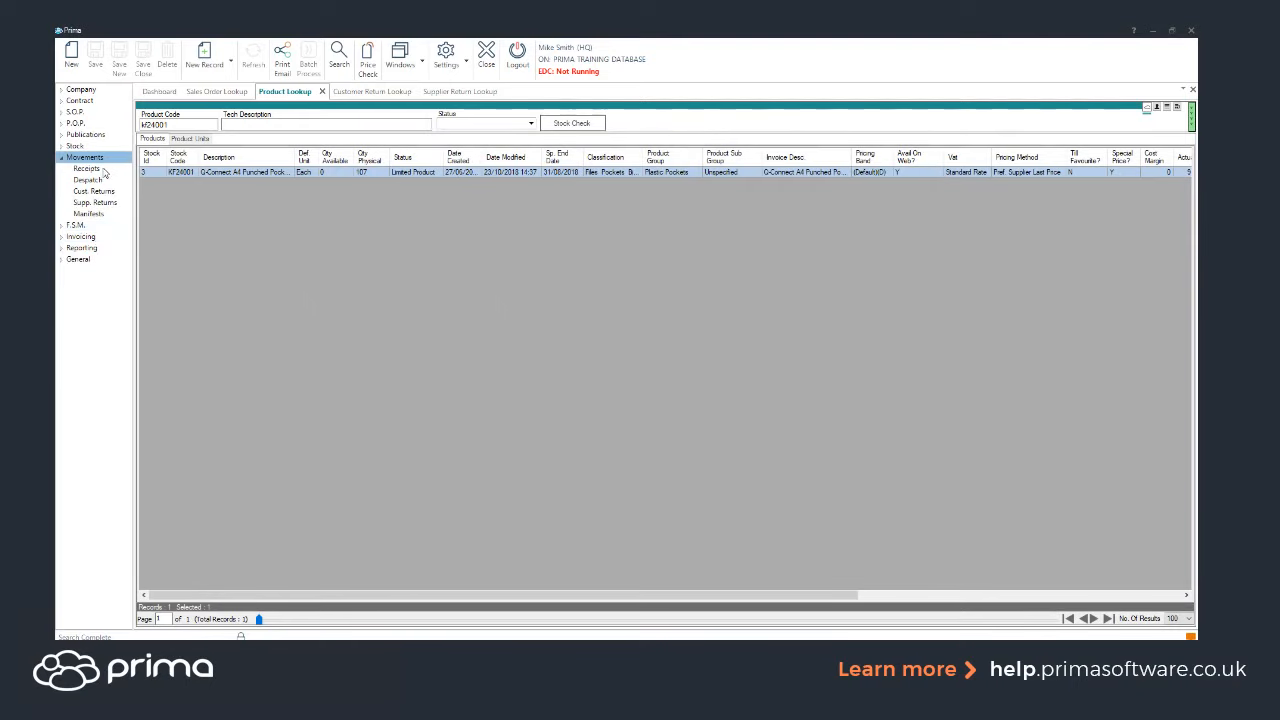
click(96, 203)
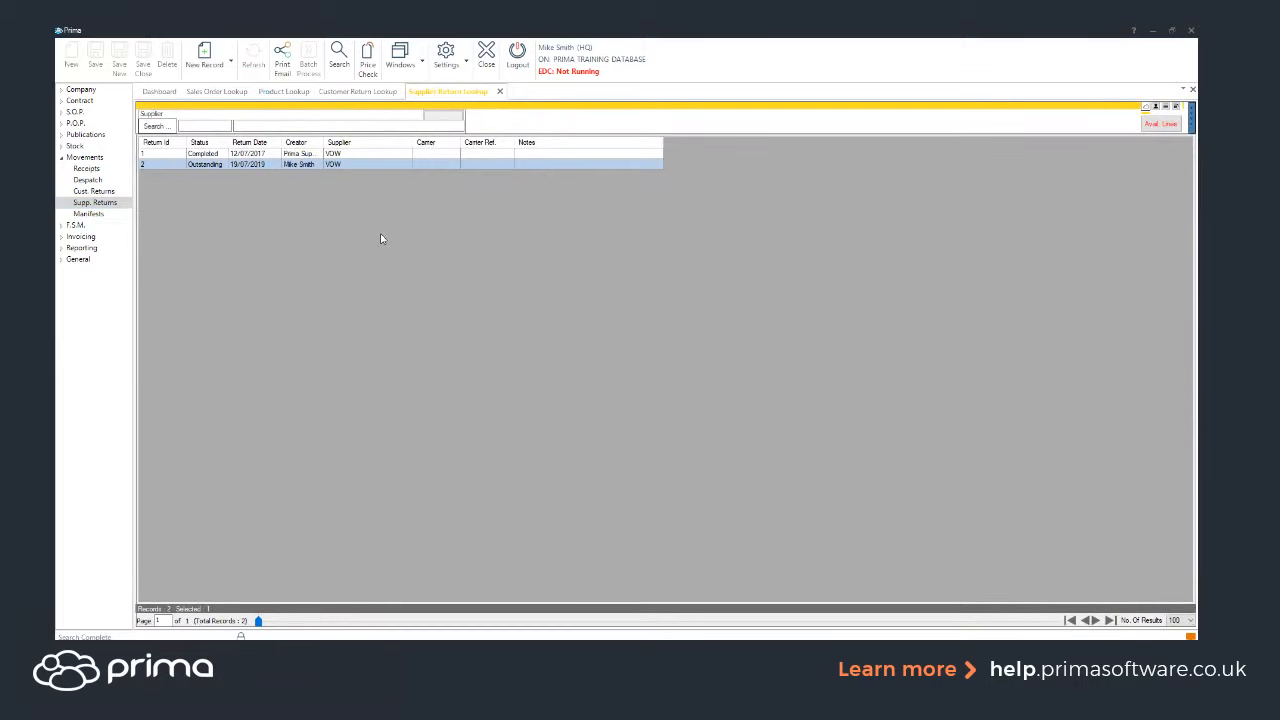
click(1159, 126)
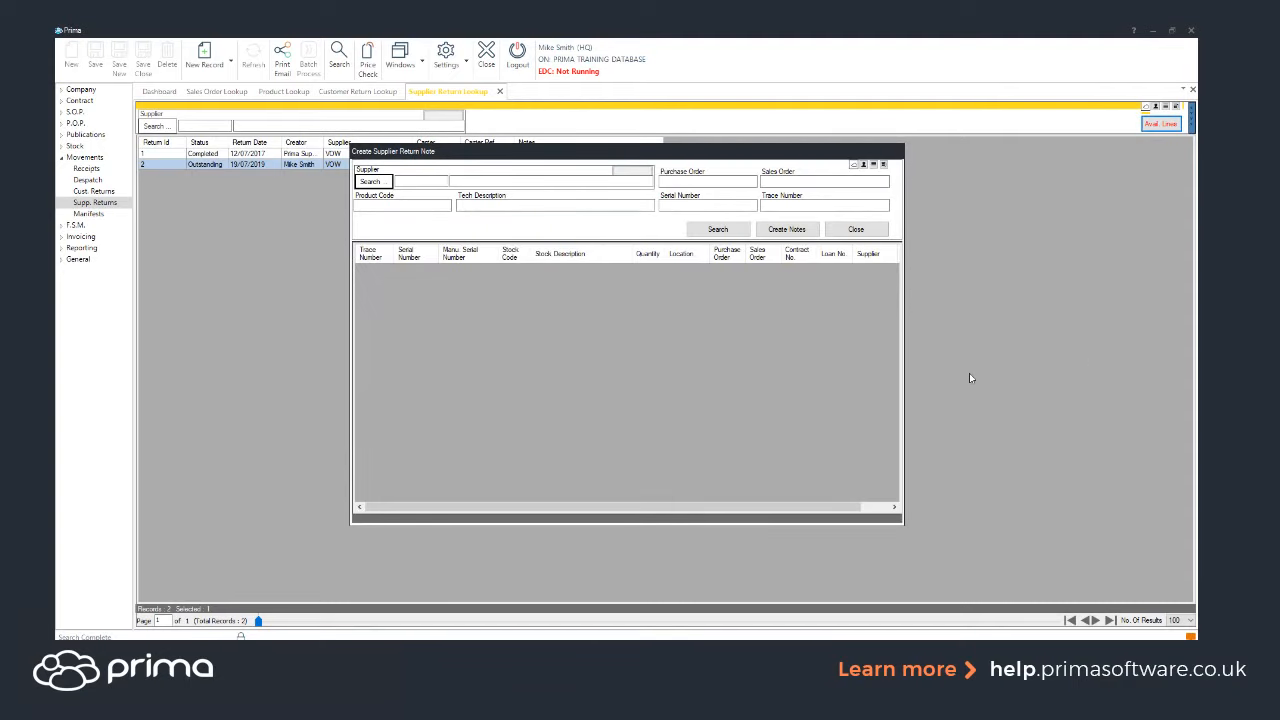
click(476, 178)
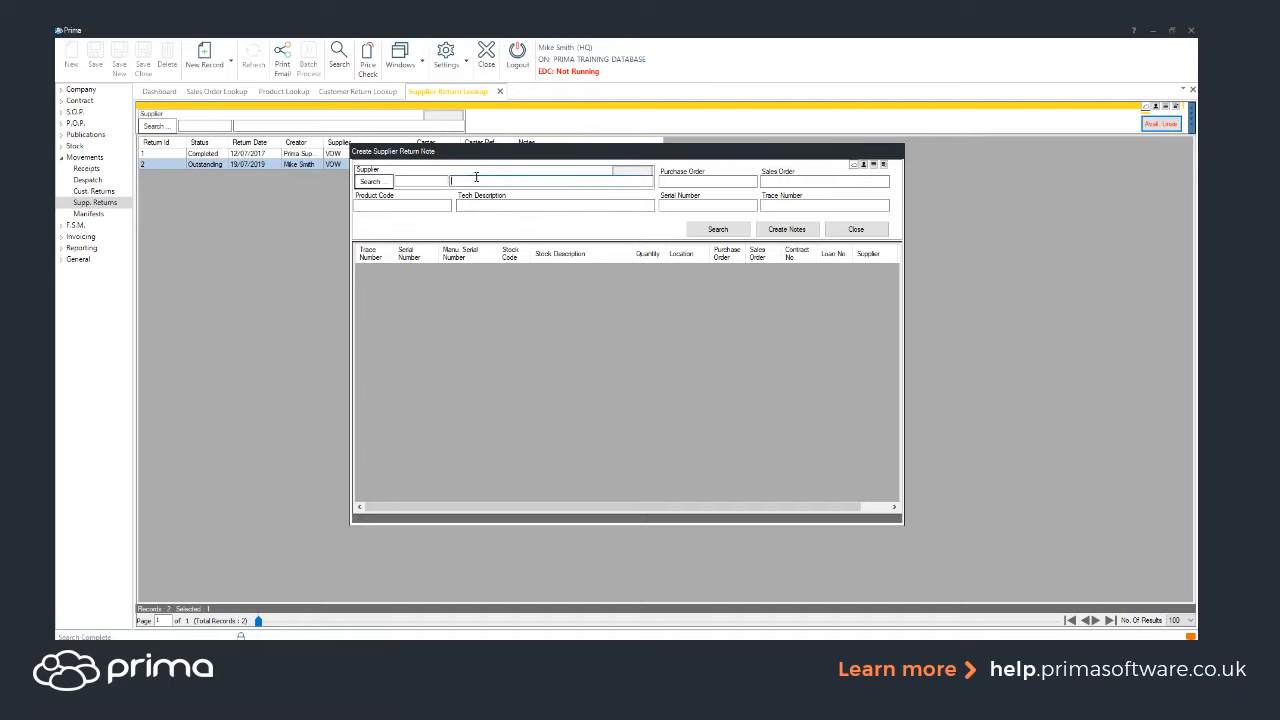
text(%)
click(421, 207)
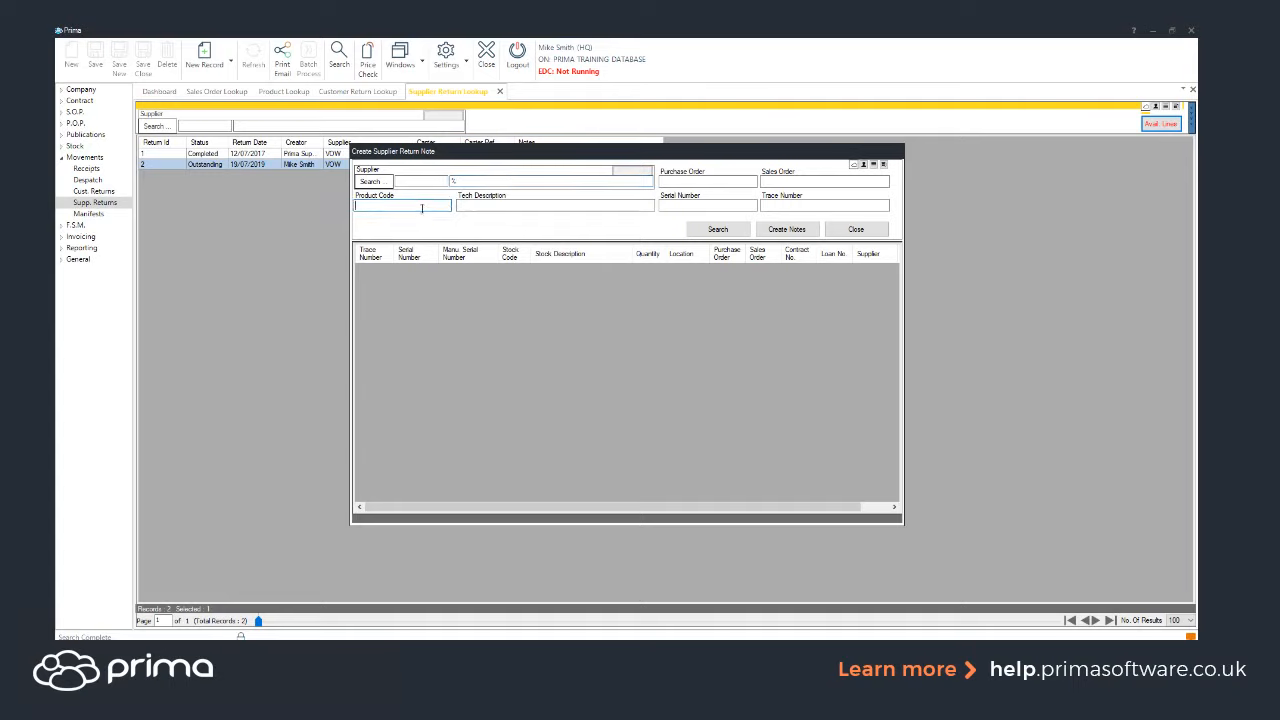
text(kf24001)
click(712, 229)
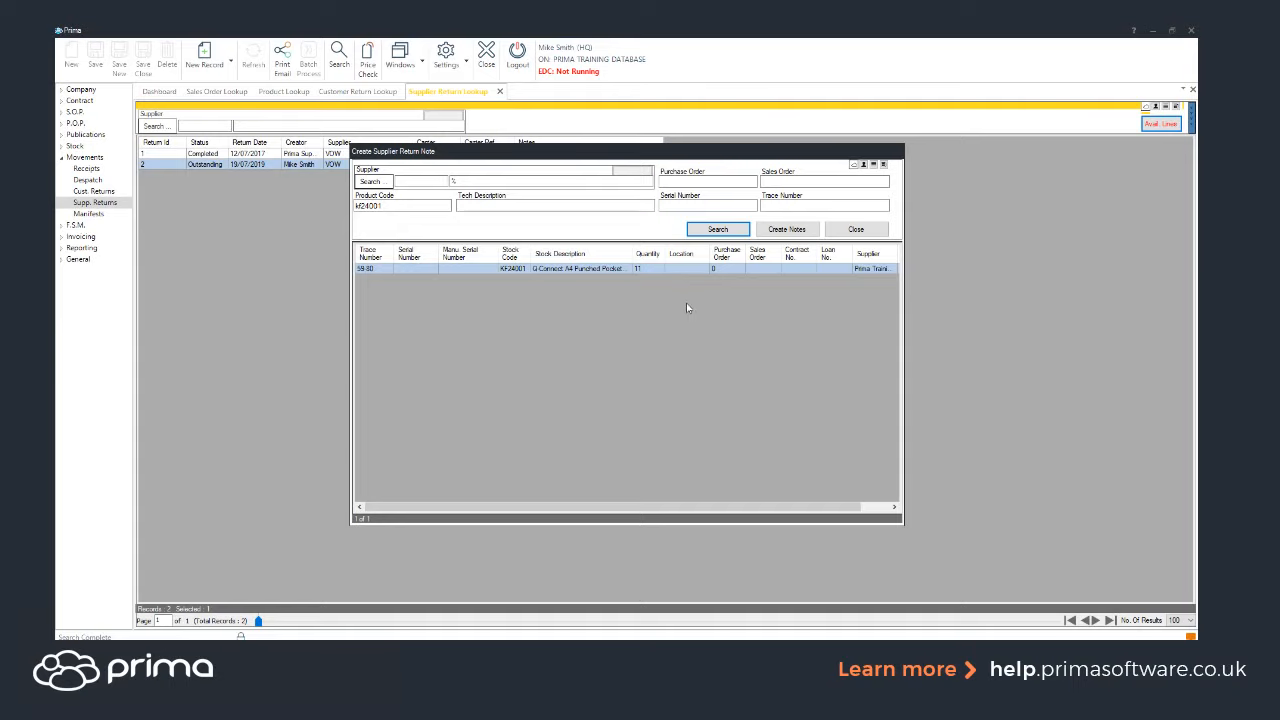
Create a supplier return note for supplier VOW from the found line, then open the new outstanding supplier return.
click(455, 181)
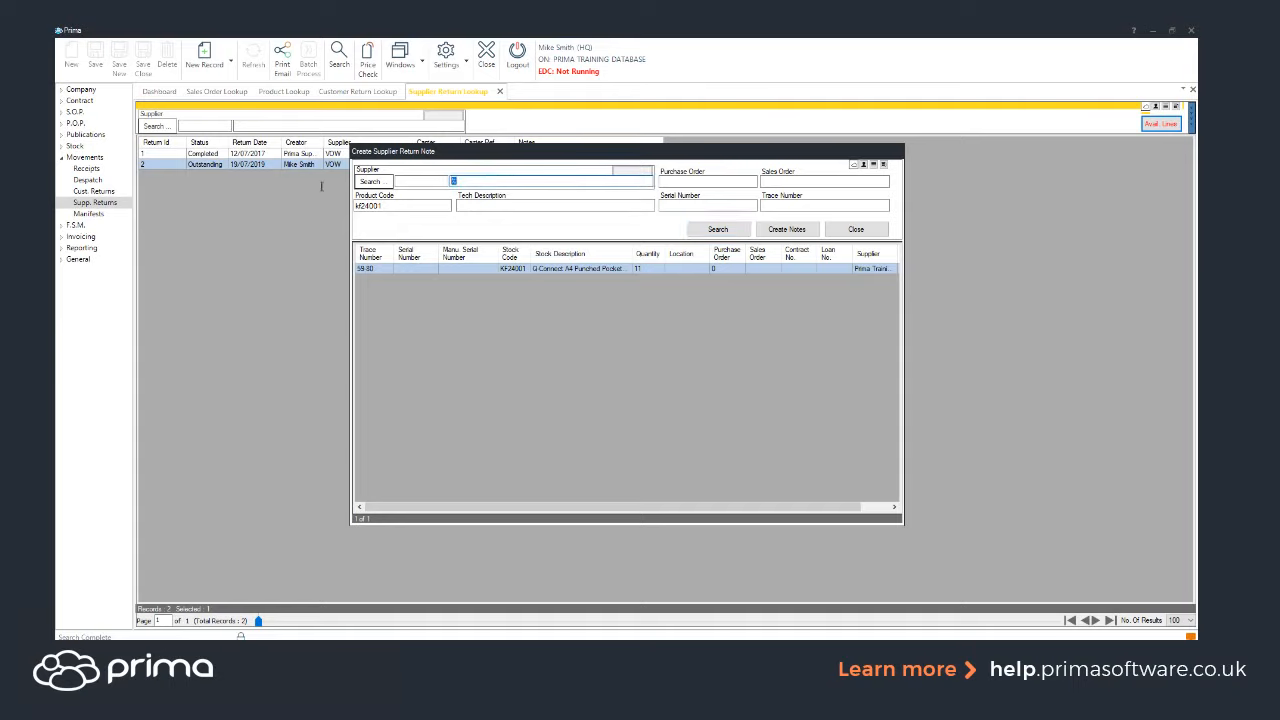
text(Vow)
key(Tab)
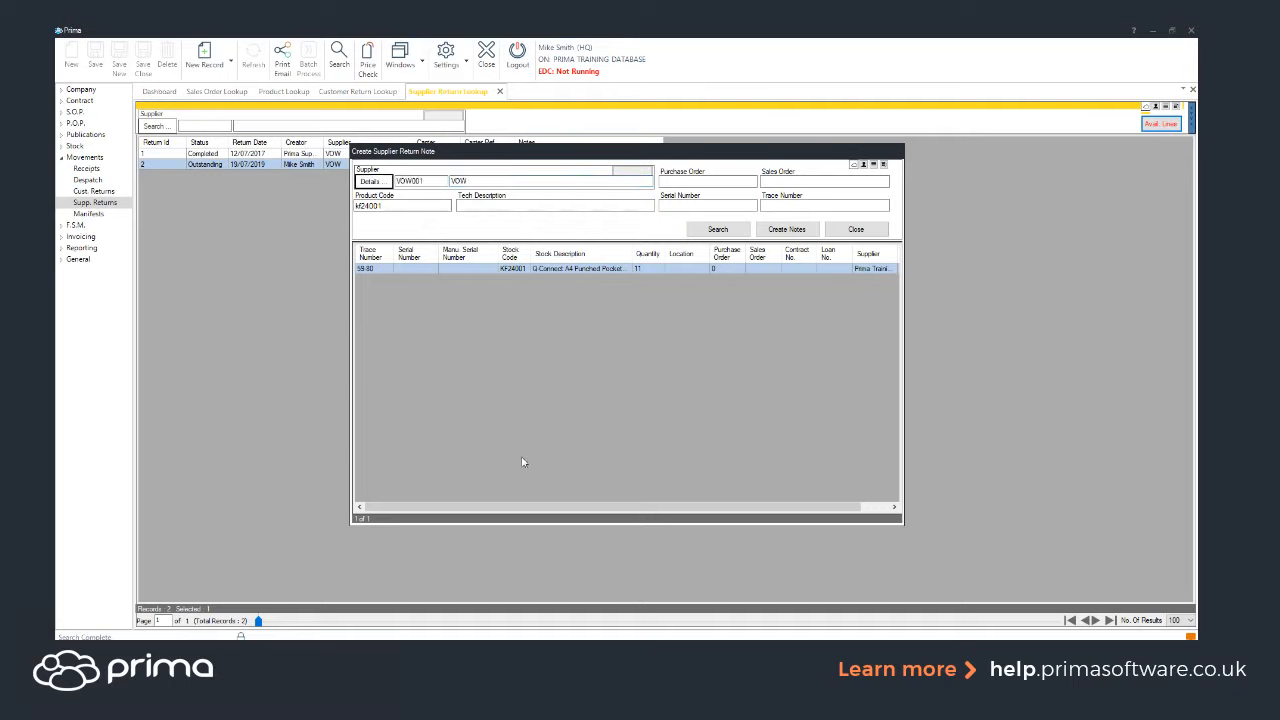
click(787, 230)
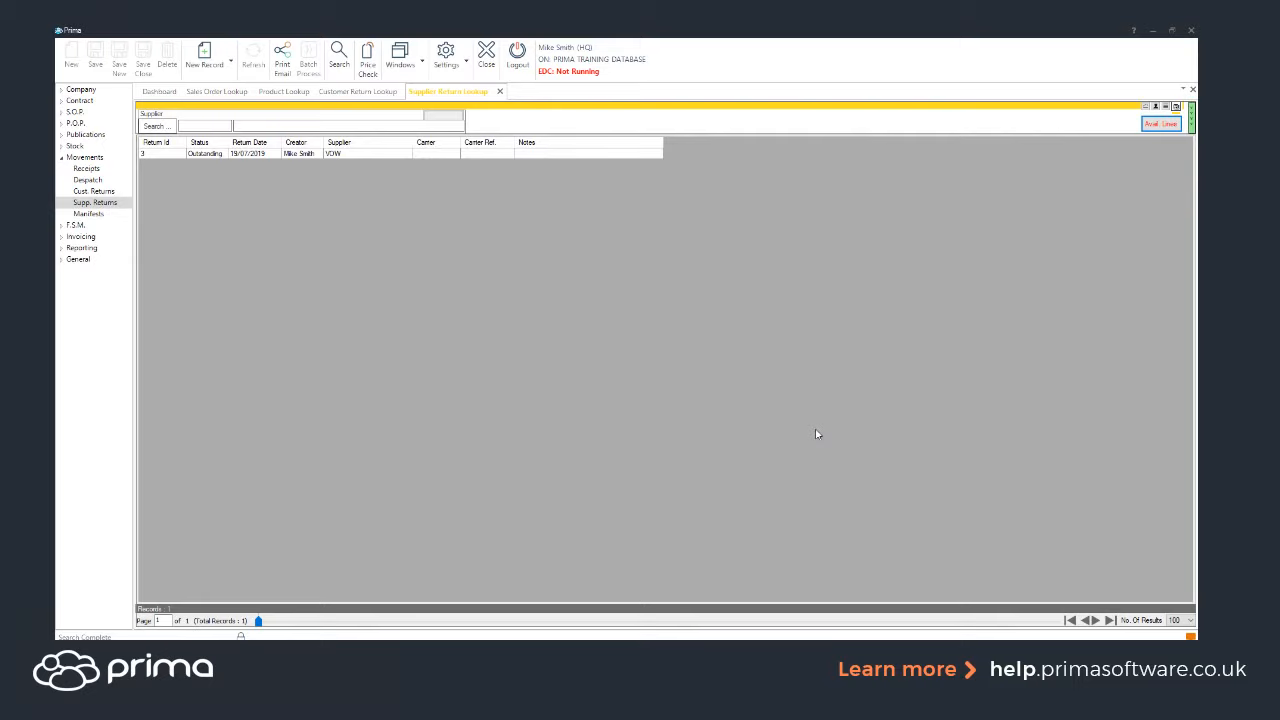
click(340, 156)
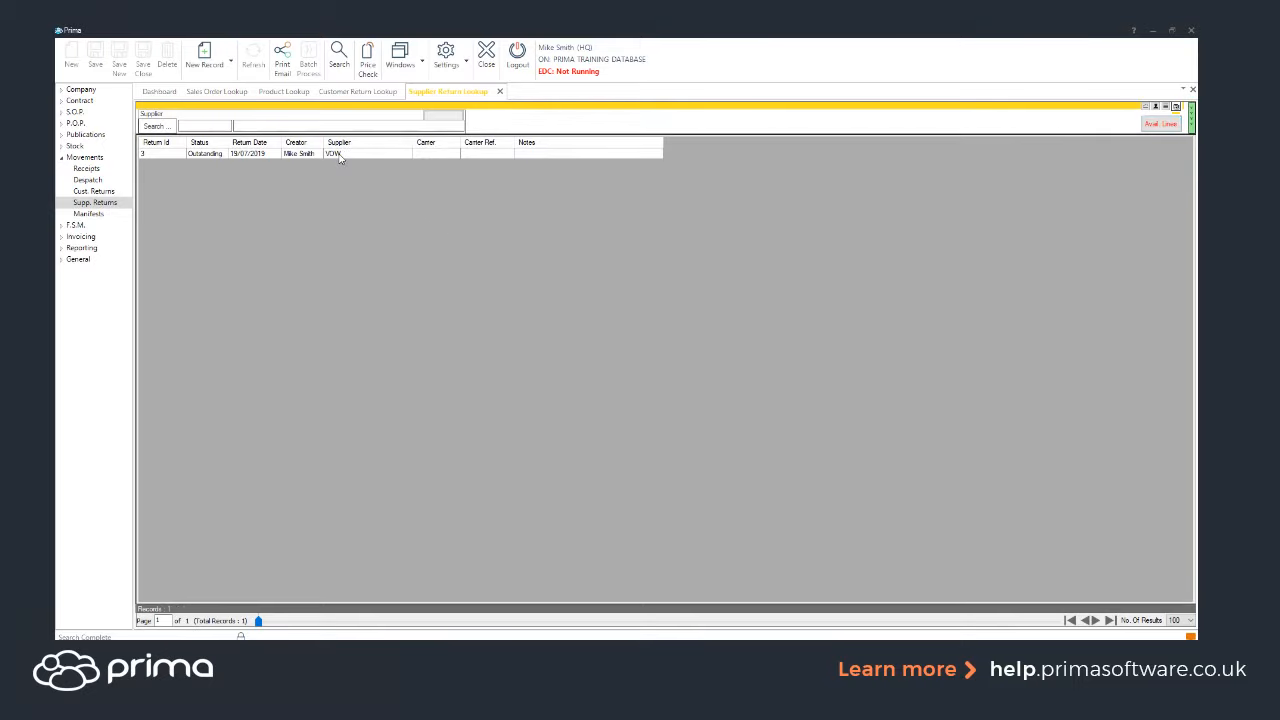
double_click(340, 156)
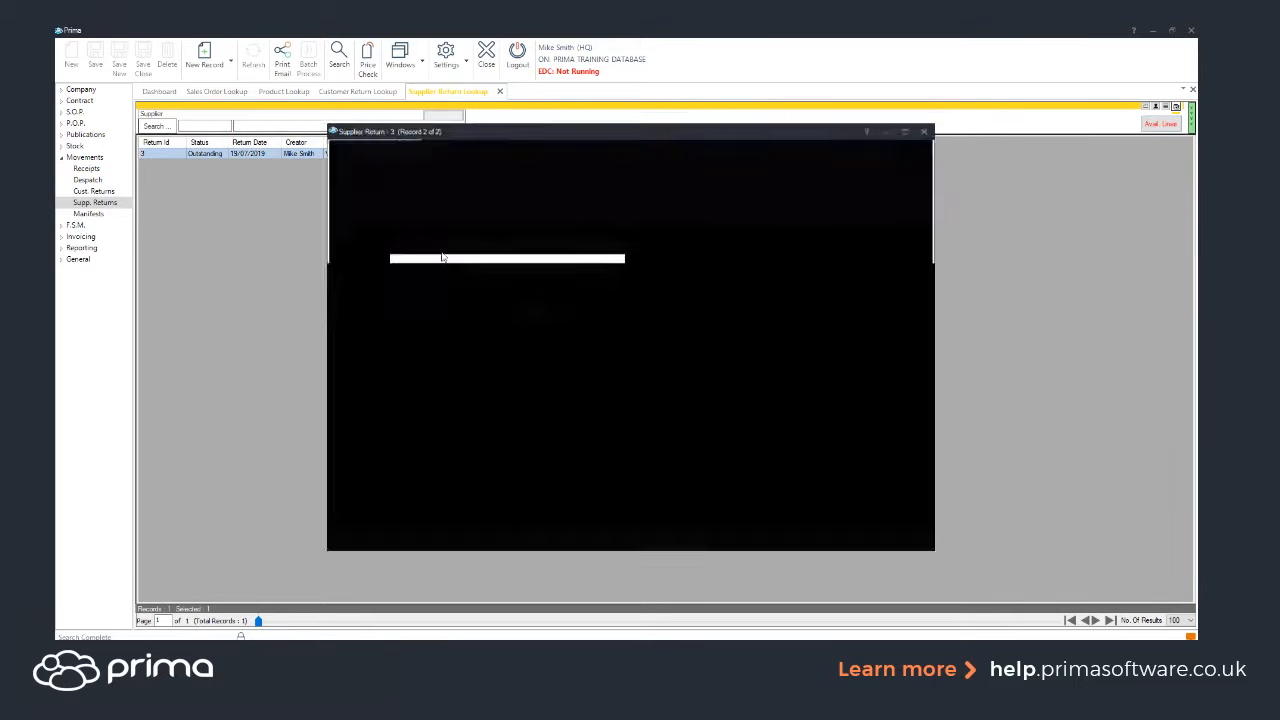